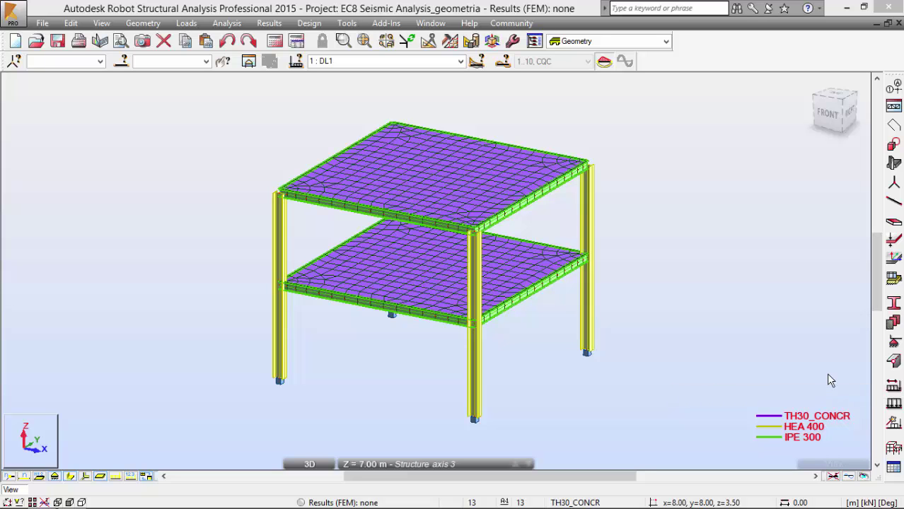
Step: Return the model to an isometric view with element selection active
mouse_move(645, 229)
mouse_down()
mouse_move(682, 226)
mouse_move(712, 207)
mouse_move(672, 219)
mouse_up()
click(811, 83)
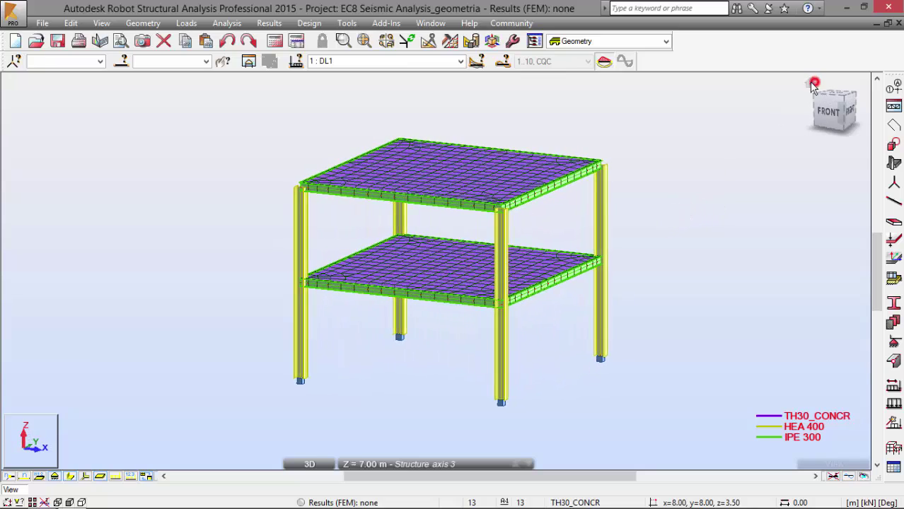
right_click(655, 104)
click(654, 128)
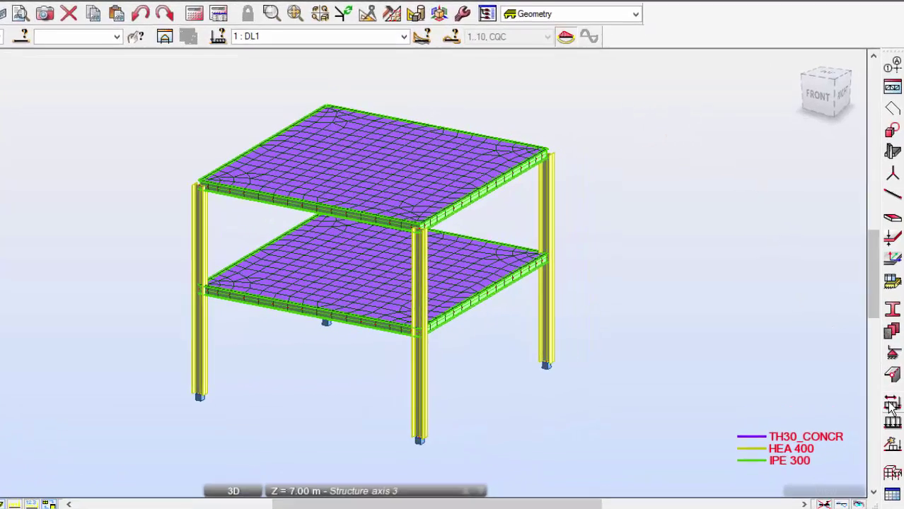
Step: Add dead load case DL2 and live load case LL1, then select DL2
click(894, 404)
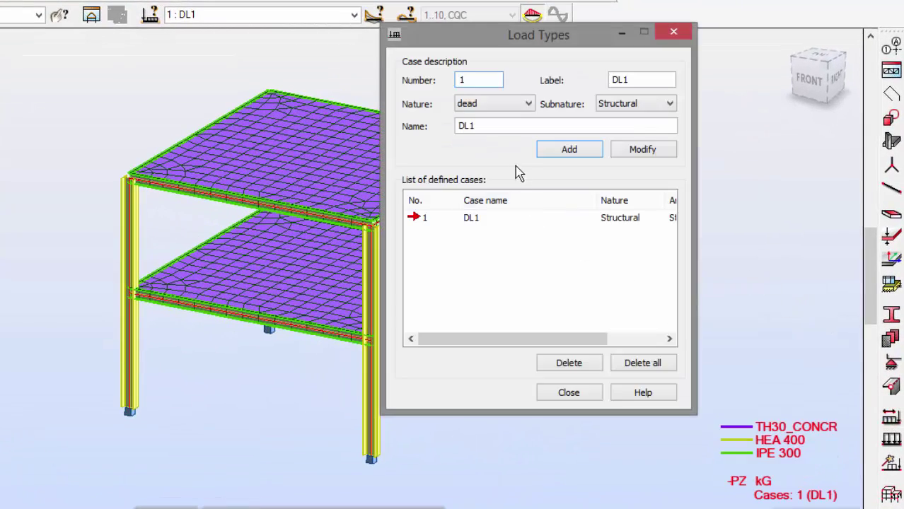
click(557, 152)
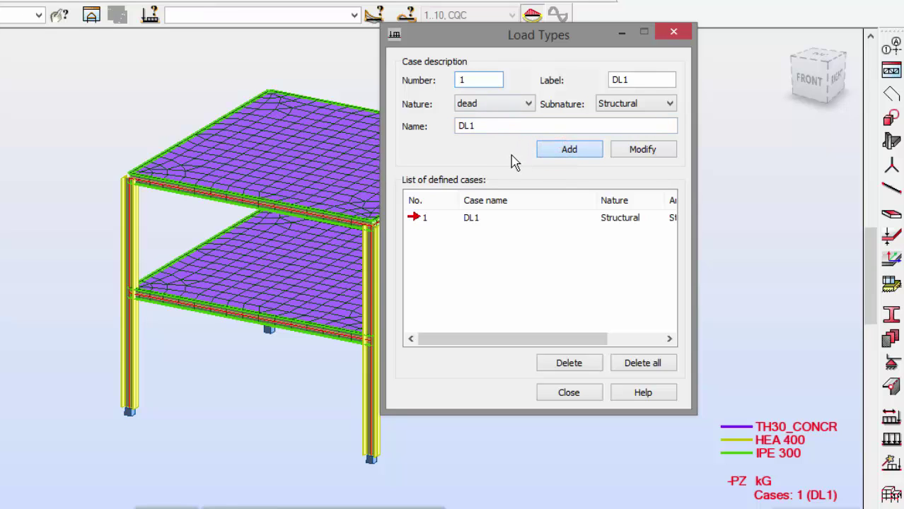
click(495, 104)
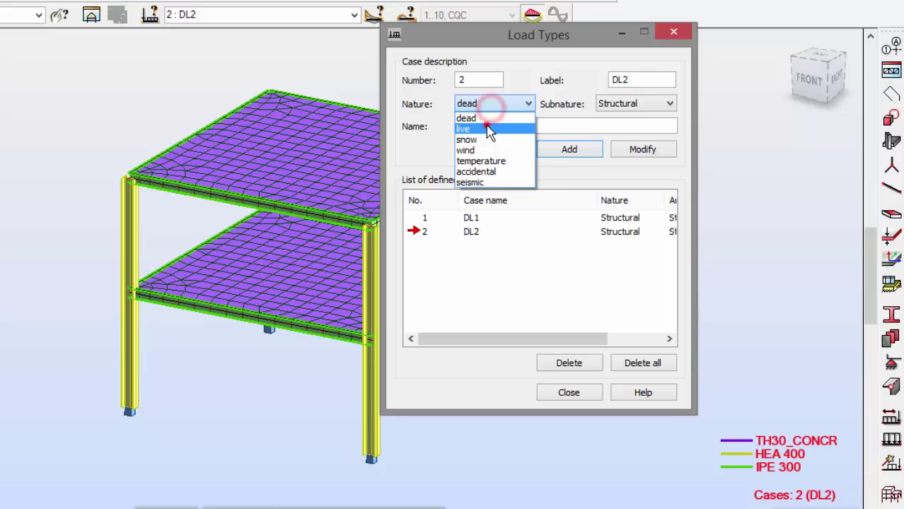
click(468, 125)
click(573, 150)
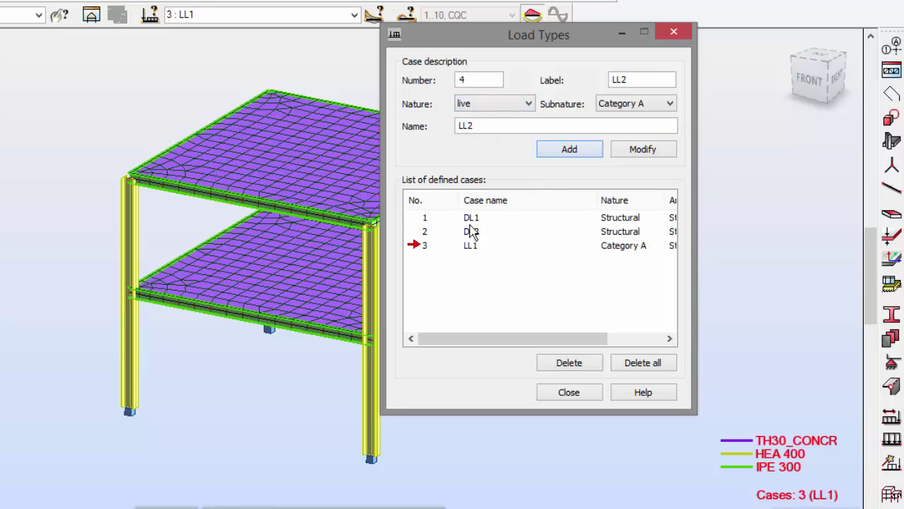
click(424, 231)
drag(501, 47, 582, 71)
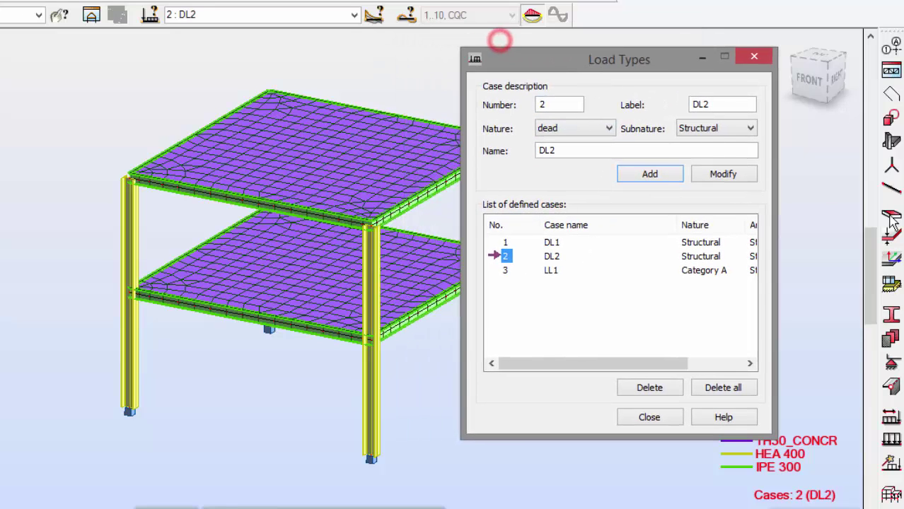
Step: Apply a 2 kPa uniform planar load (Z=-2) to slabs 15 and 16 for DL2
click(891, 439)
click(826, 119)
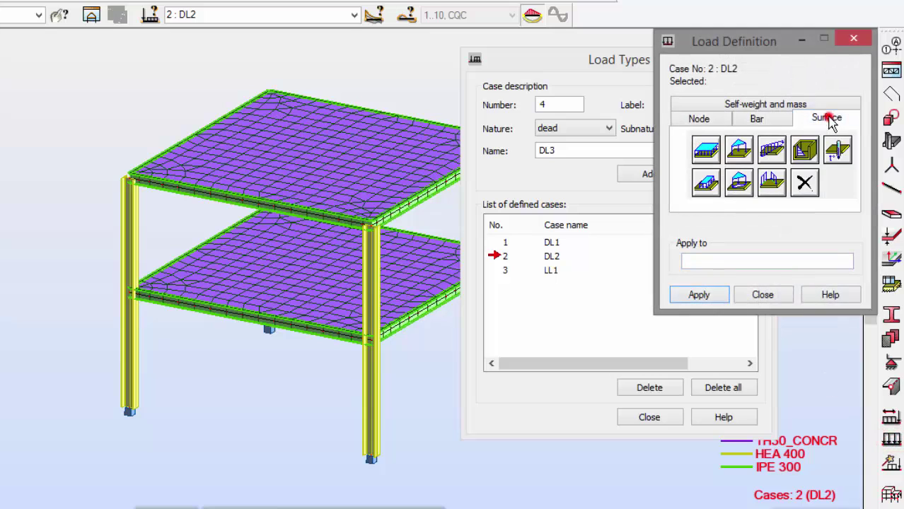
click(833, 147)
double_click(774, 252)
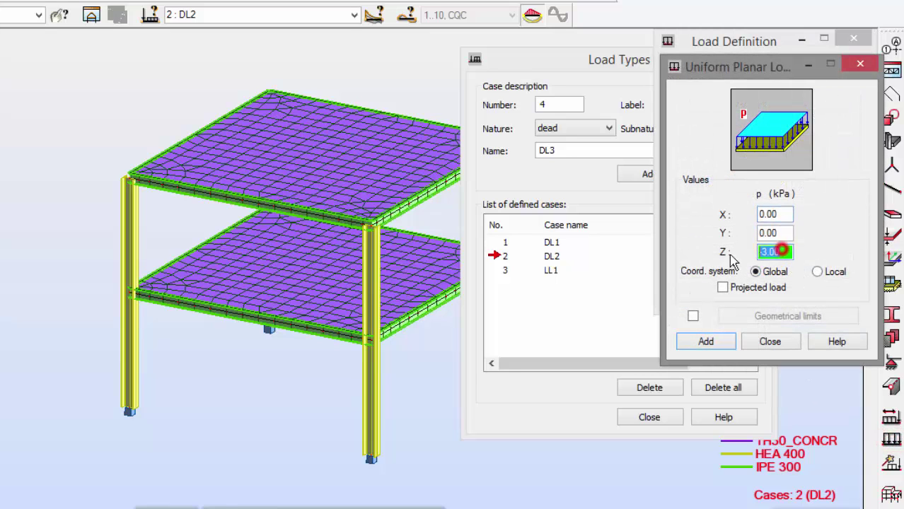
text(-2)
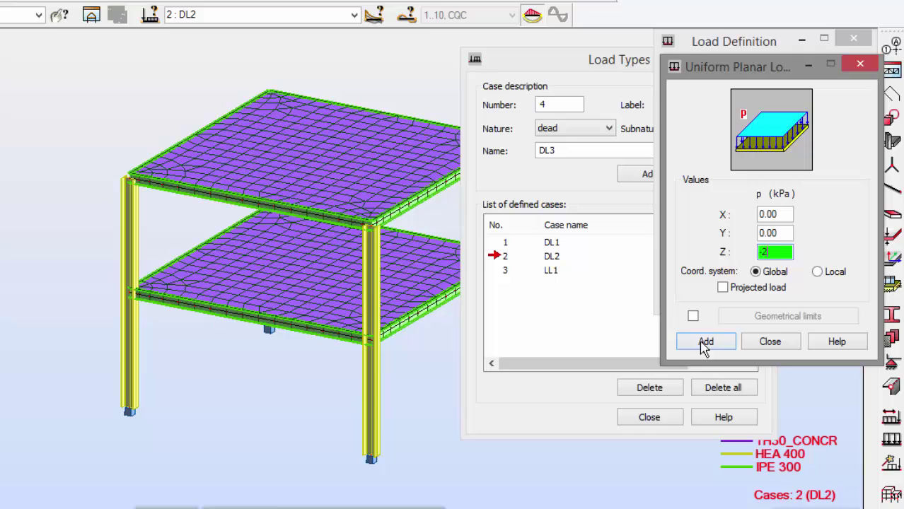
click(706, 341)
click(718, 263)
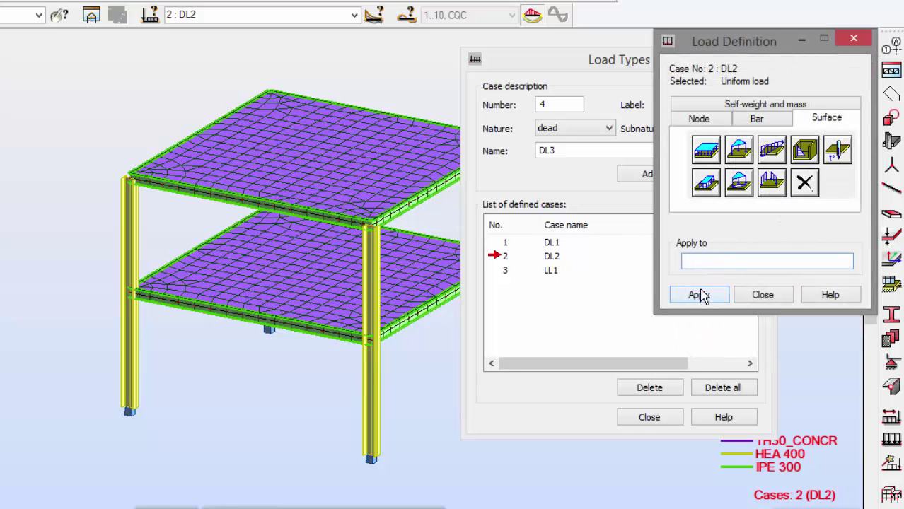
click(310, 278)
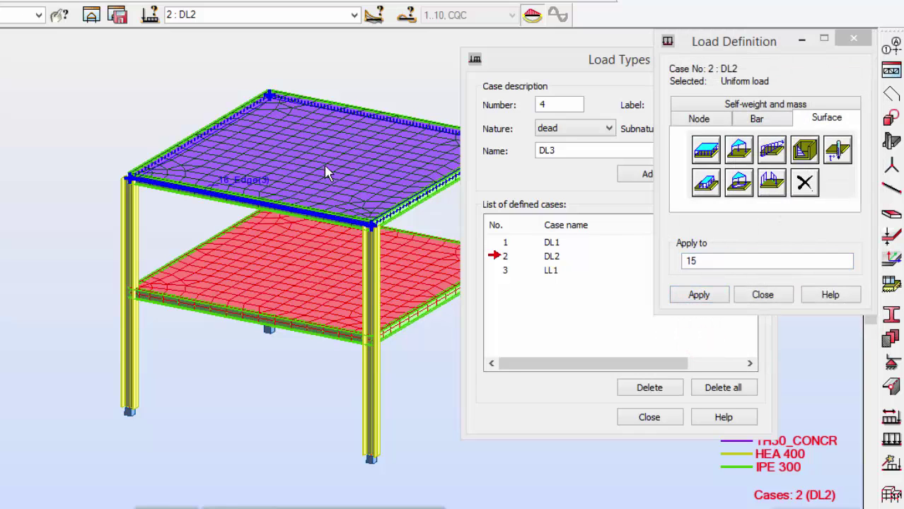
click(324, 169)
click(689, 298)
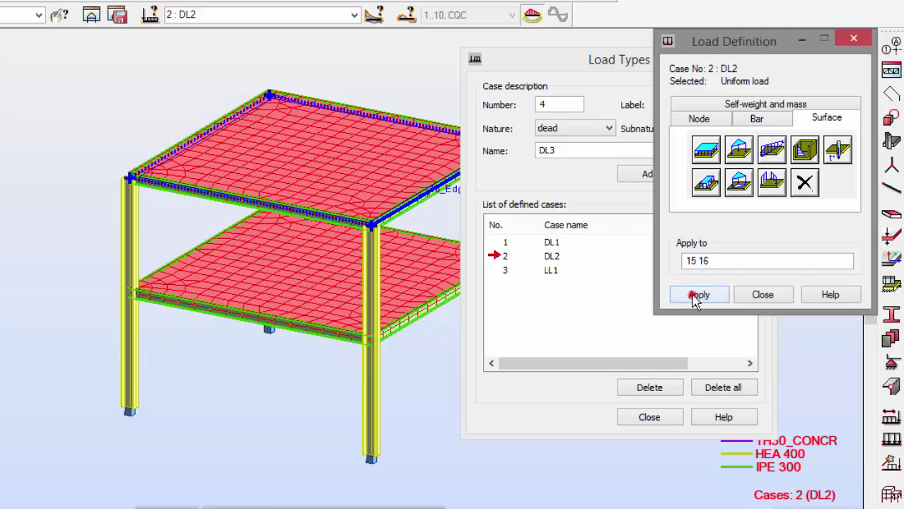
Step: Apply a 3 kPa uniform planar load to both slabs for LL1 and close the dialogs
click(505, 271)
click(849, 239)
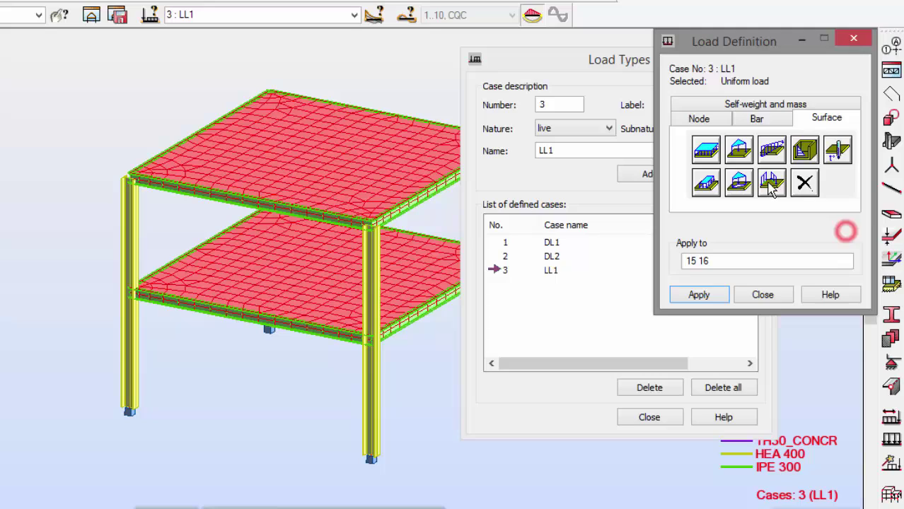
click(704, 148)
double_click(783, 252)
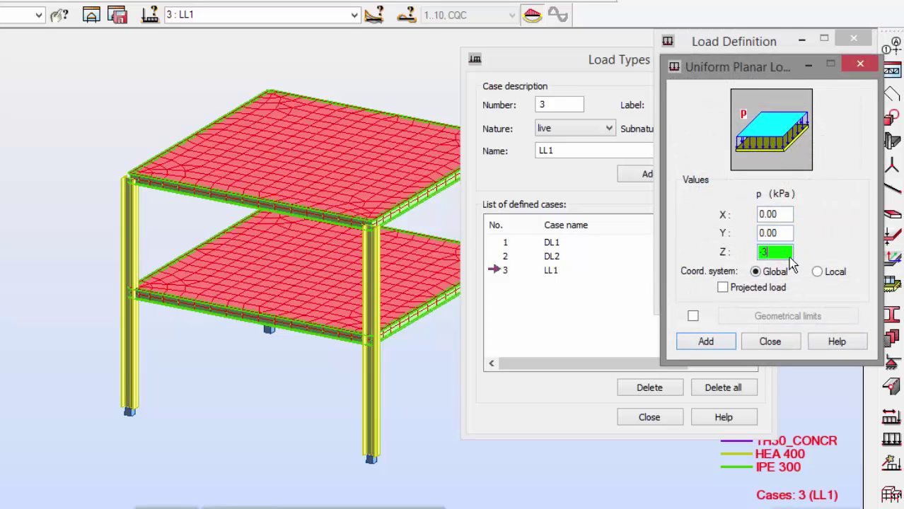
click(705, 342)
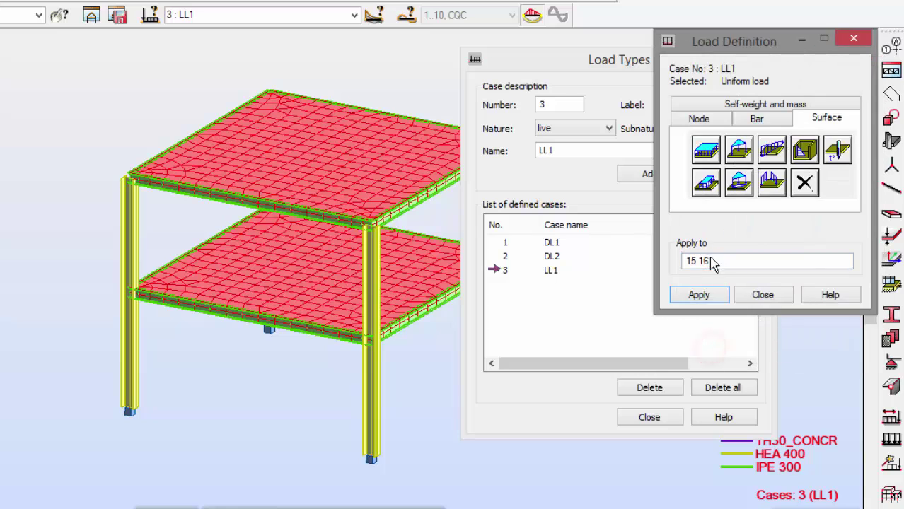
click(698, 294)
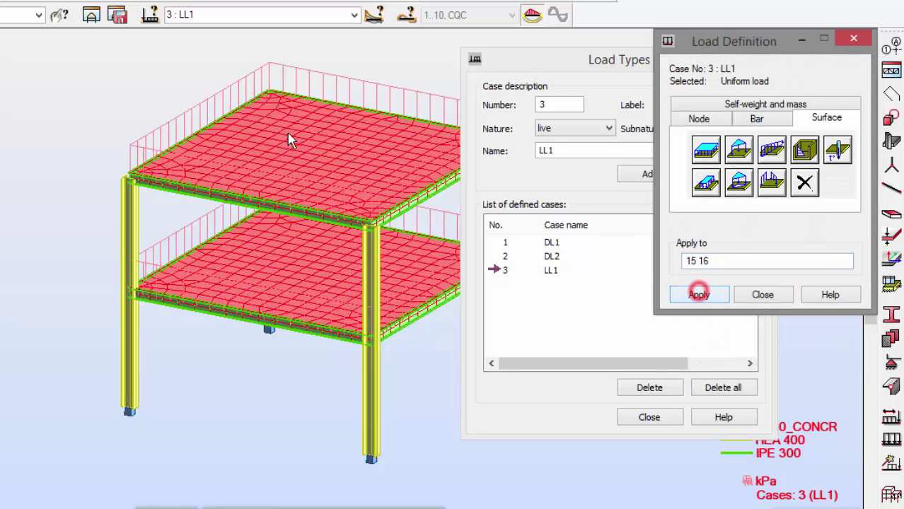
click(762, 295)
click(668, 473)
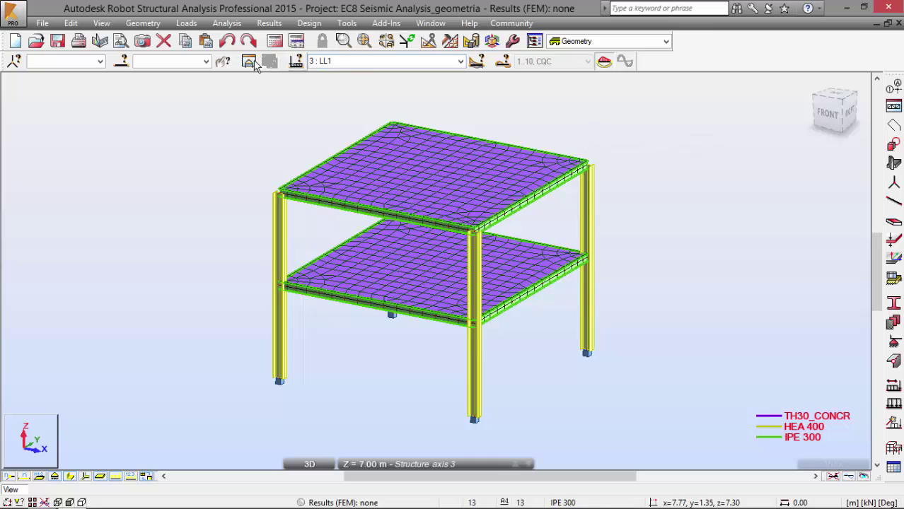
Step: Create a new Modal analysis case, case 4, with 5 modes
click(228, 24)
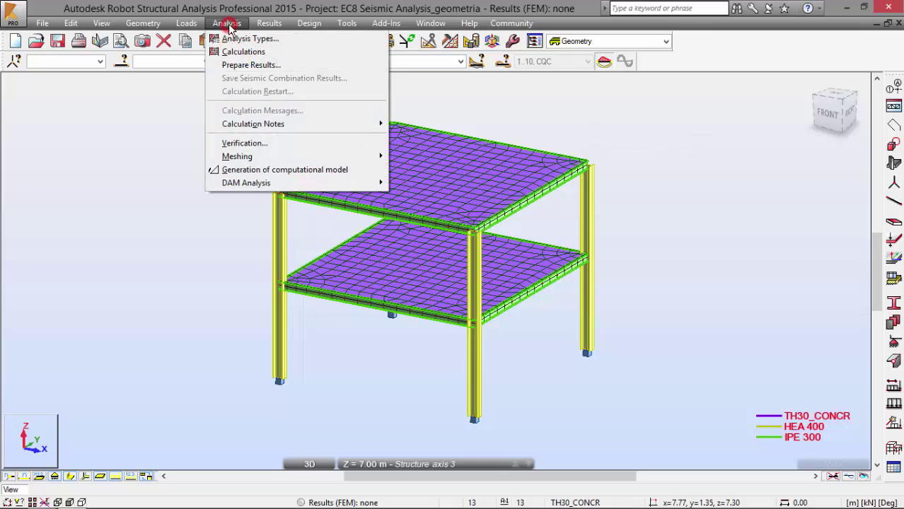
click(230, 38)
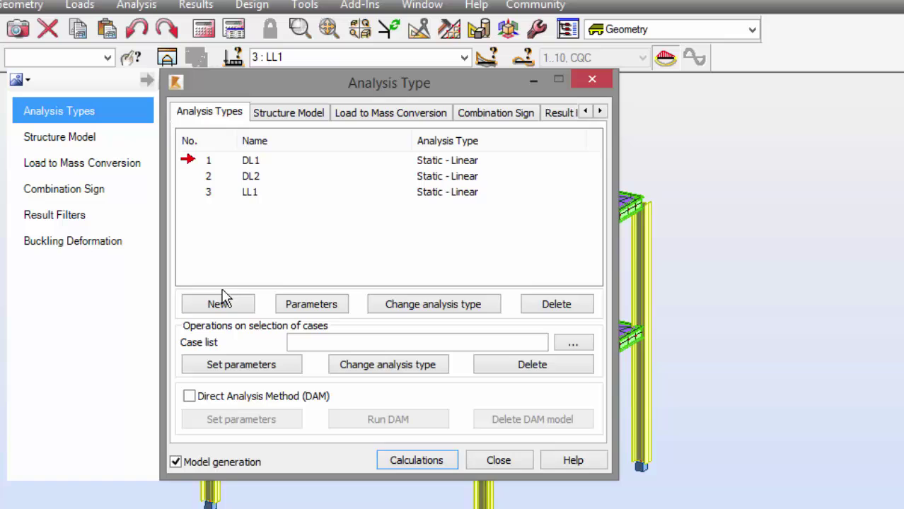
click(220, 300)
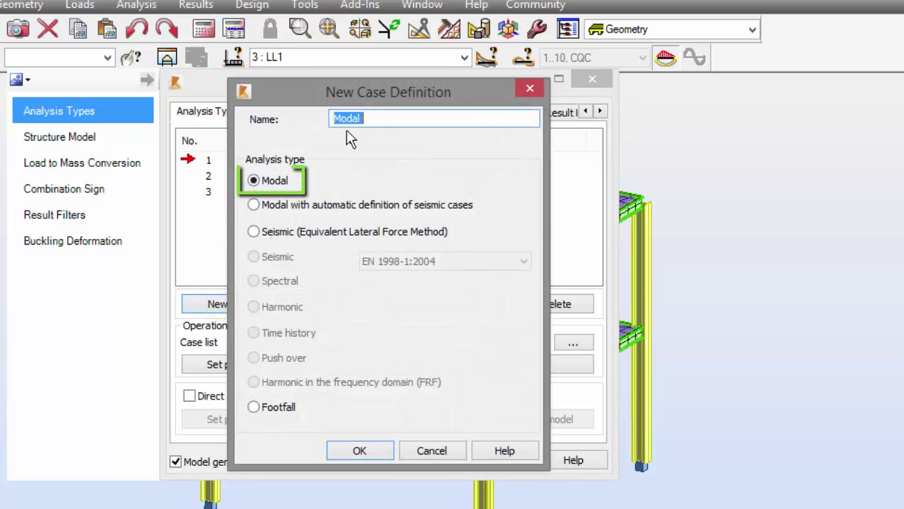
click(374, 445)
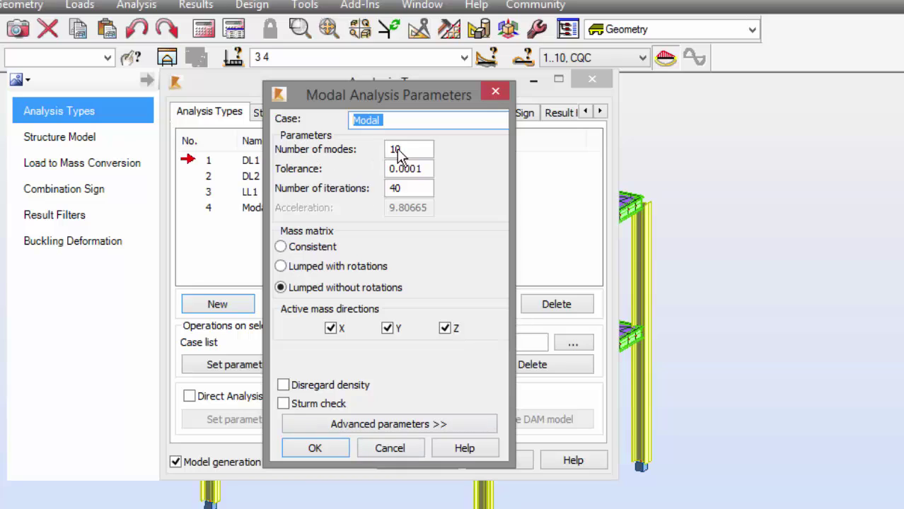
double_click(398, 151)
text(5)
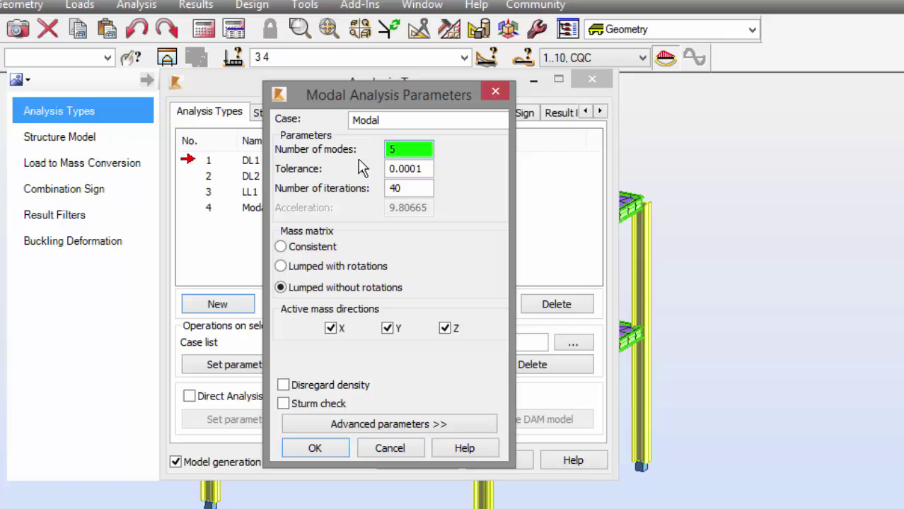
click(324, 448)
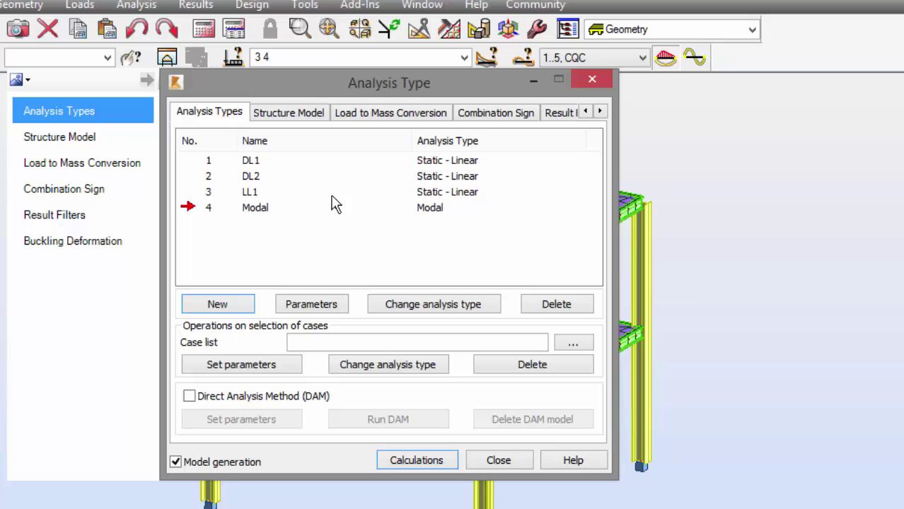
Step: Add load case DL2 to the load-to-mass conversion at coefficient 1.00
click(393, 119)
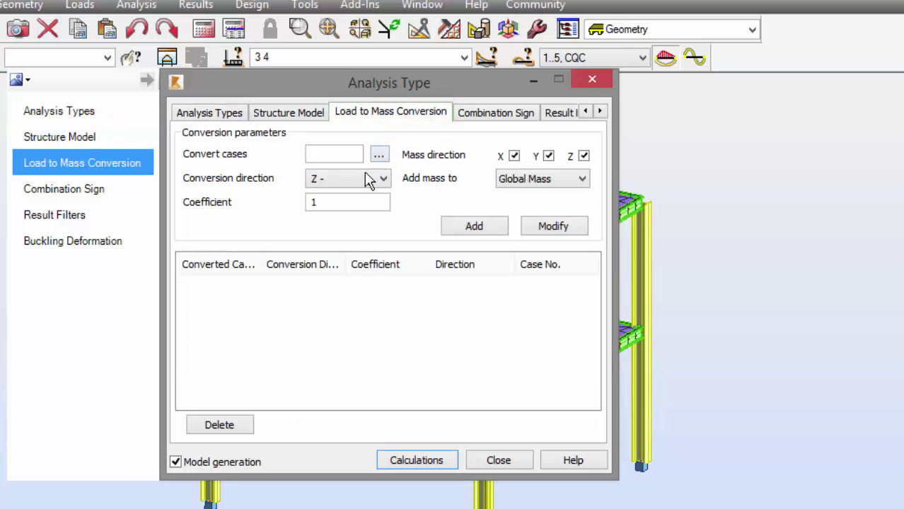
click(379, 155)
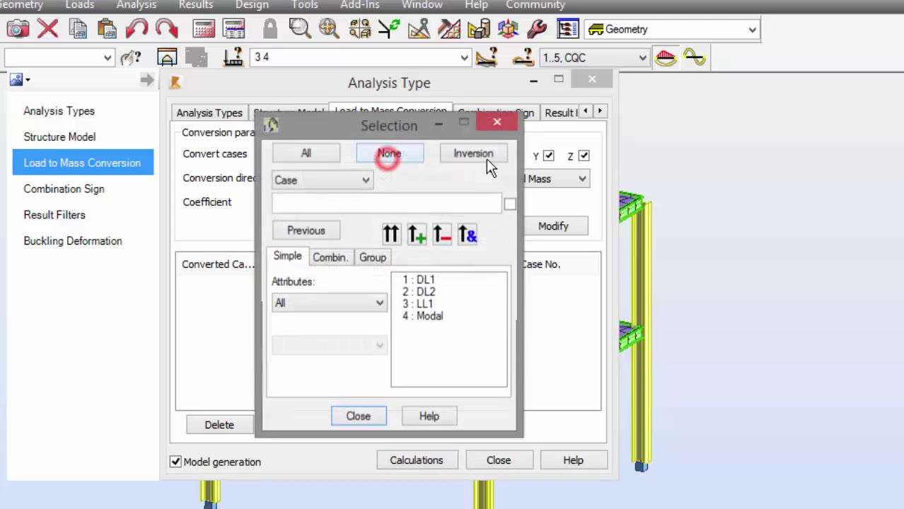
click(433, 291)
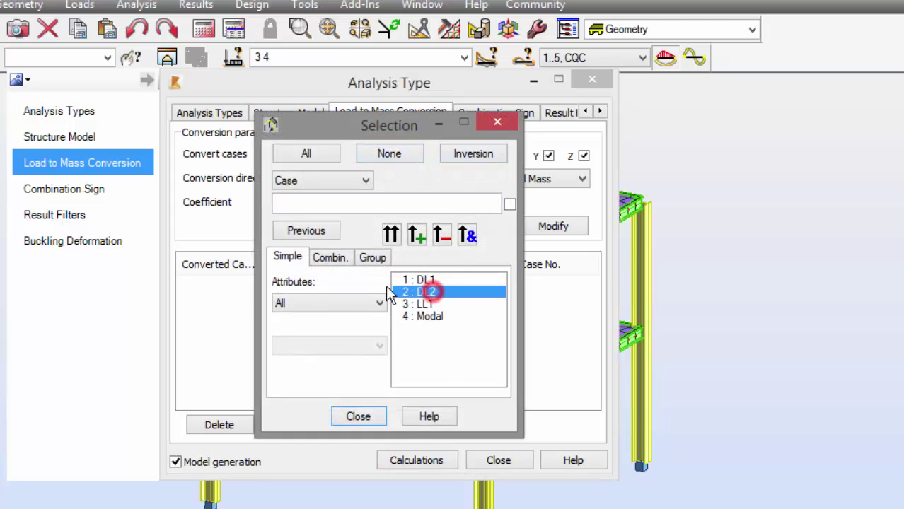
click(391, 236)
click(361, 417)
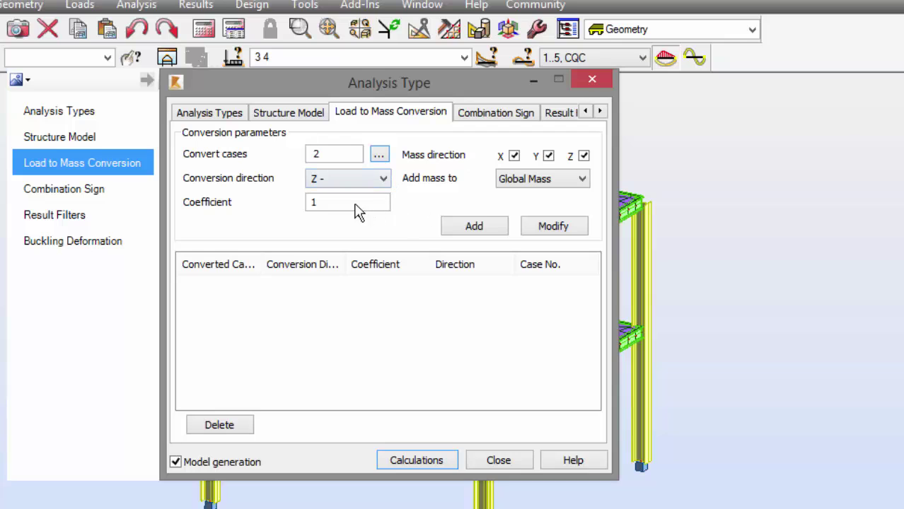
click(467, 226)
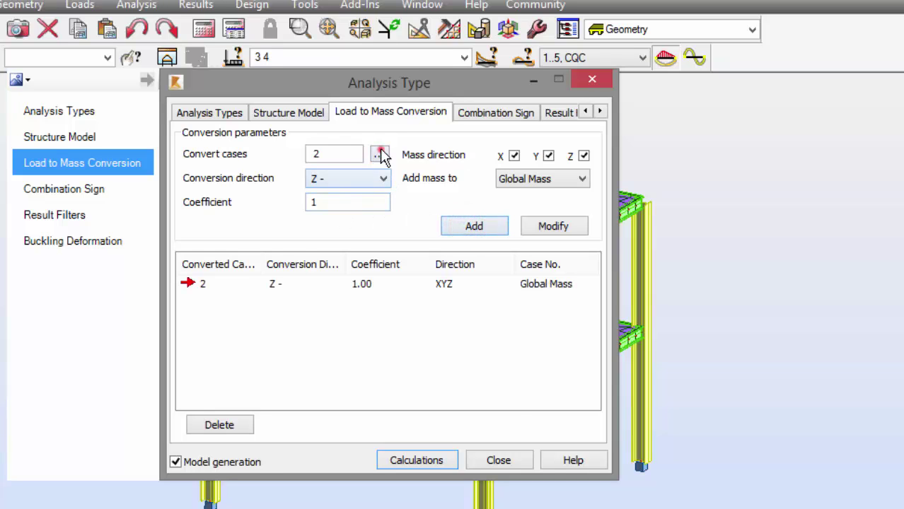
Step: Add load case LL1 to the mass conversion with coefficient 0.2
click(379, 154)
click(411, 305)
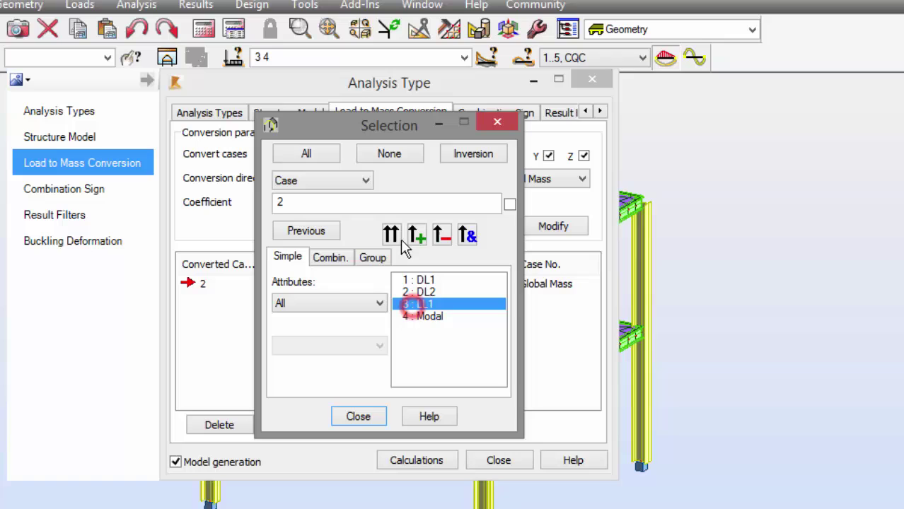
click(391, 234)
click(347, 410)
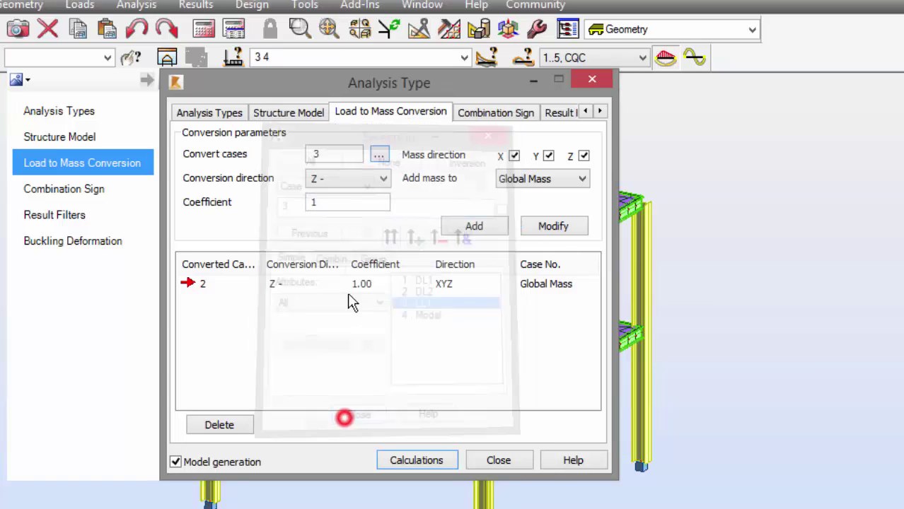
double_click(359, 203)
text(0.2)
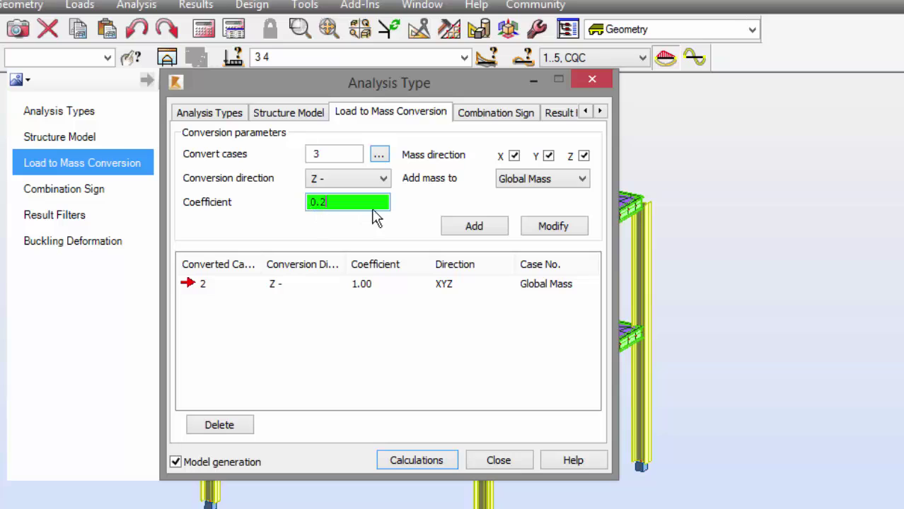
click(464, 225)
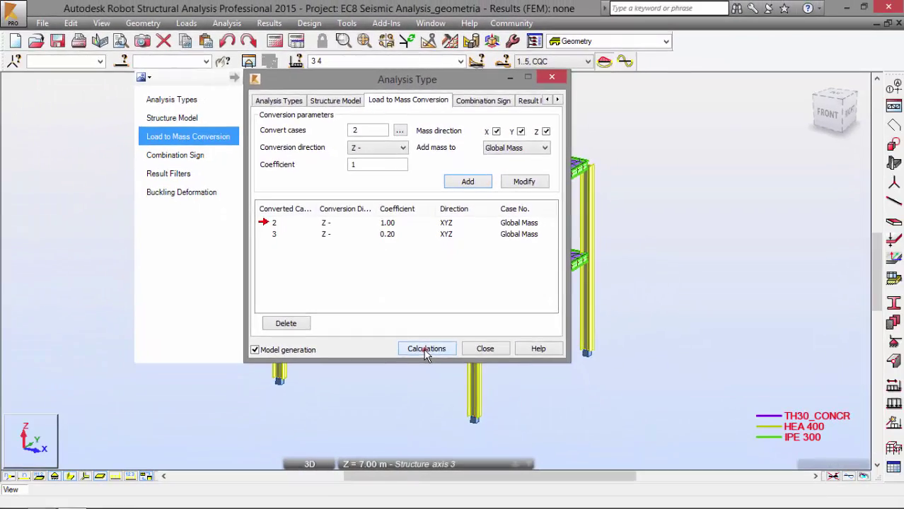
Step: Run the calculations to generate FEM results and close the Analysis Type dialog
click(412, 461)
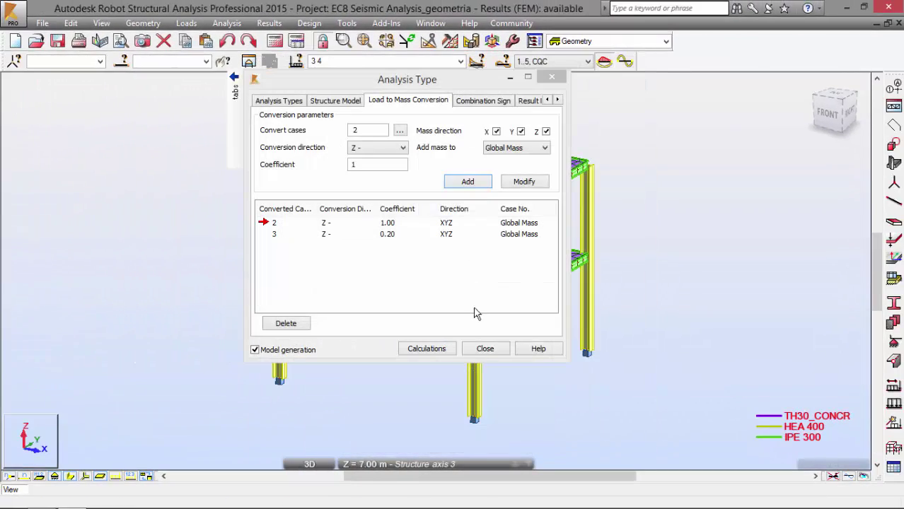
click(485, 349)
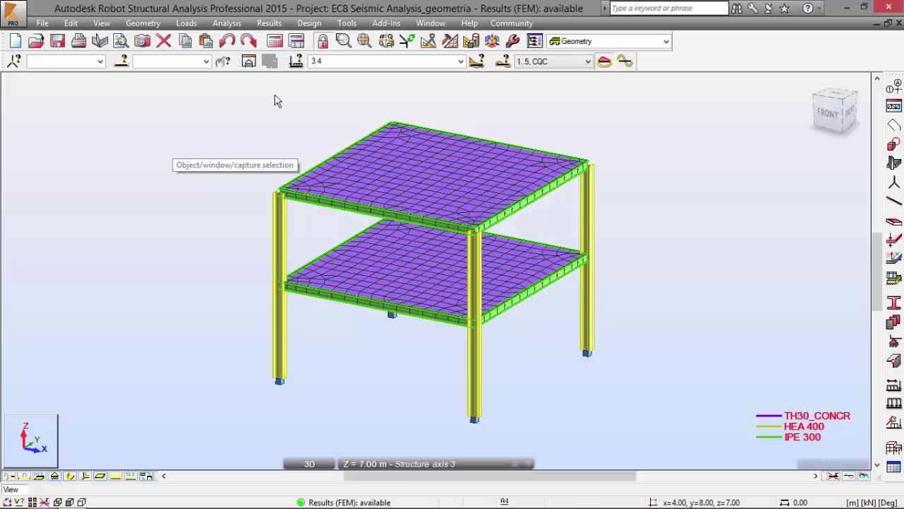
click(268, 24)
mouse_move(284, 293)
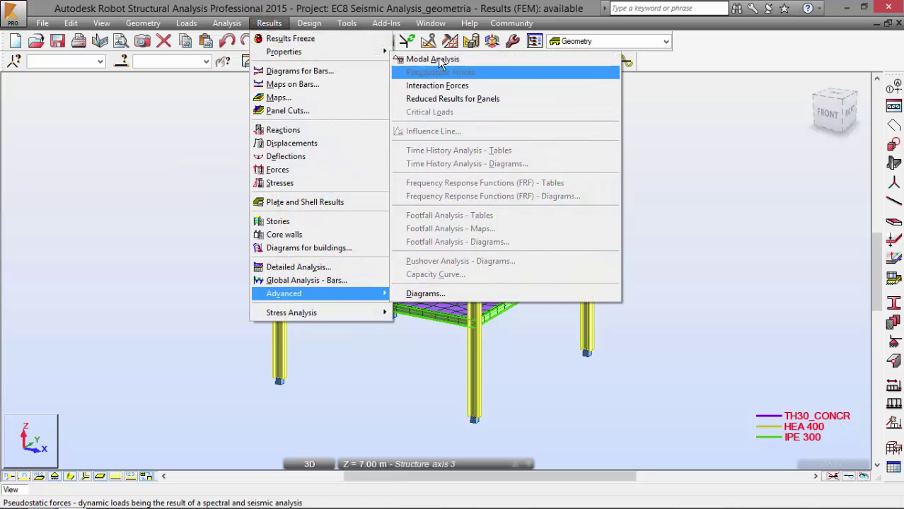
Step: Check the modal results (85.96% UX, 99.99% UY mass over 5 modes), then return to the 3D view
click(433, 60)
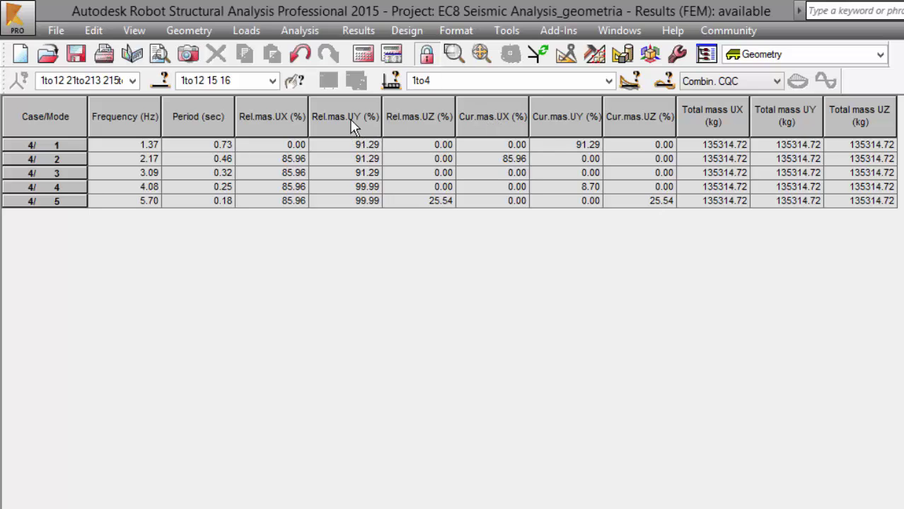
drag(290, 110, 329, 110)
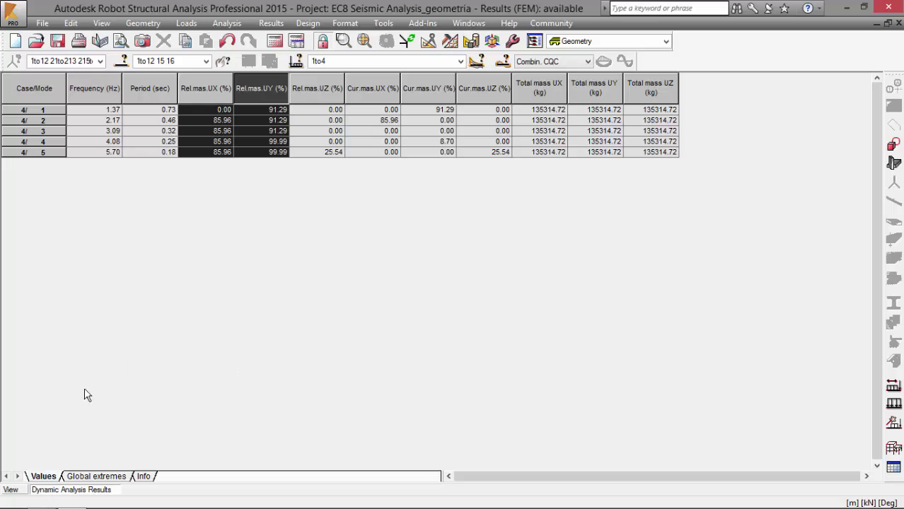
click(21, 493)
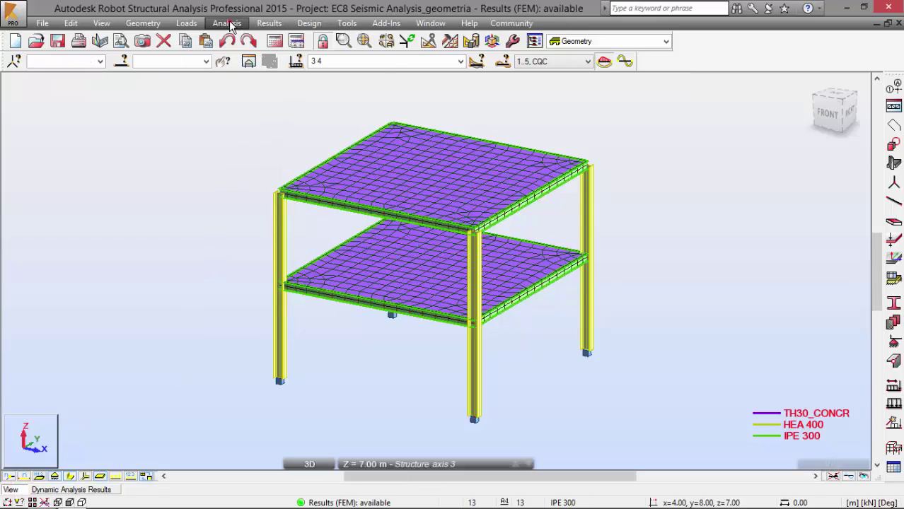
Step: Switch the Modal case to seismic mode limited to 90% mass participation
click(231, 27)
click(244, 39)
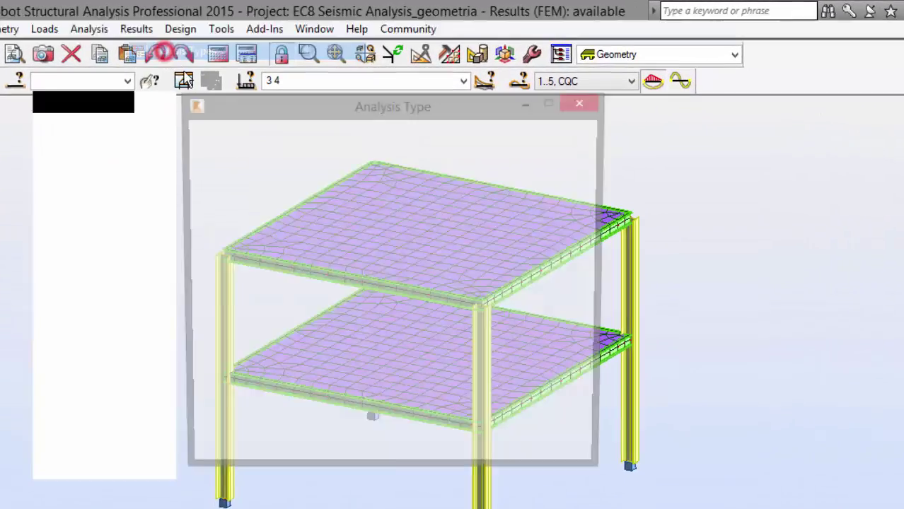
click(218, 231)
click(343, 318)
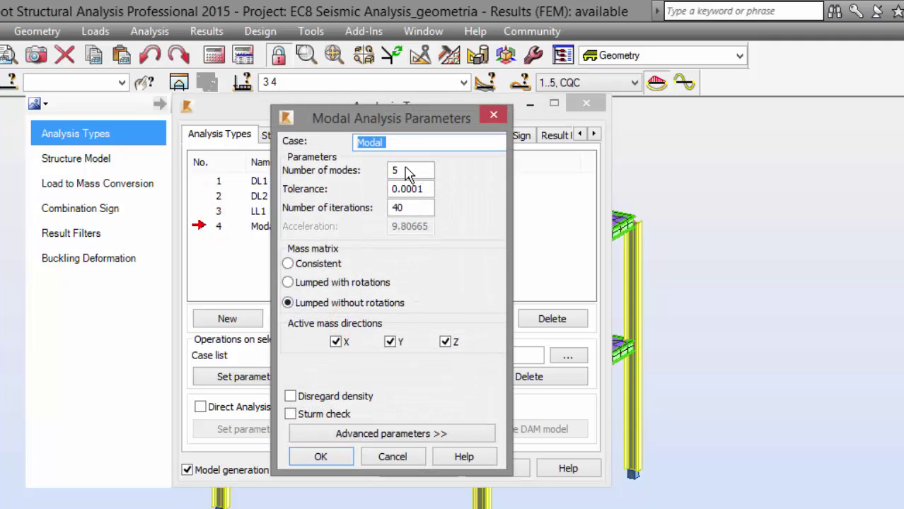
double_click(407, 171)
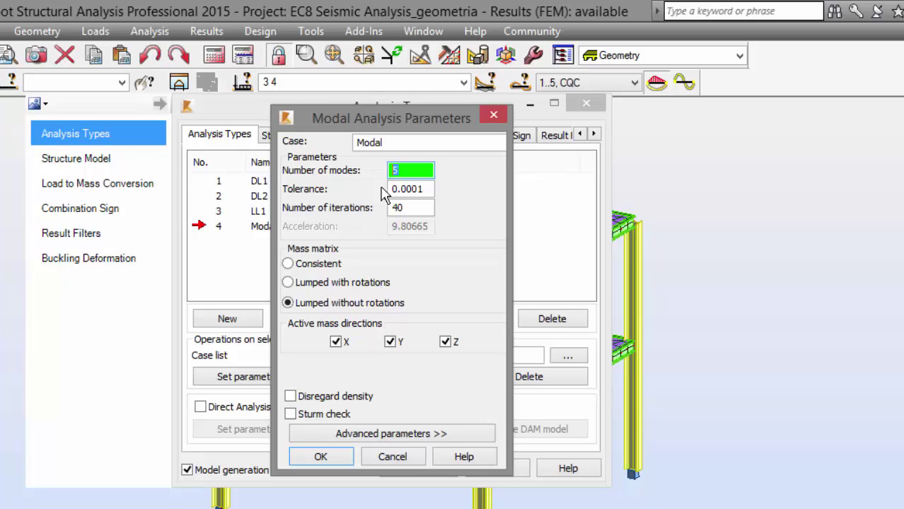
click(387, 433)
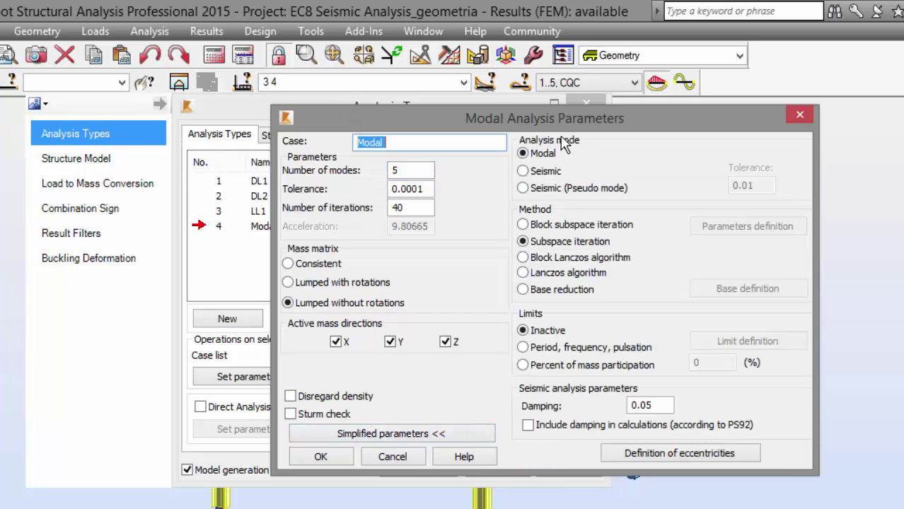
click(545, 171)
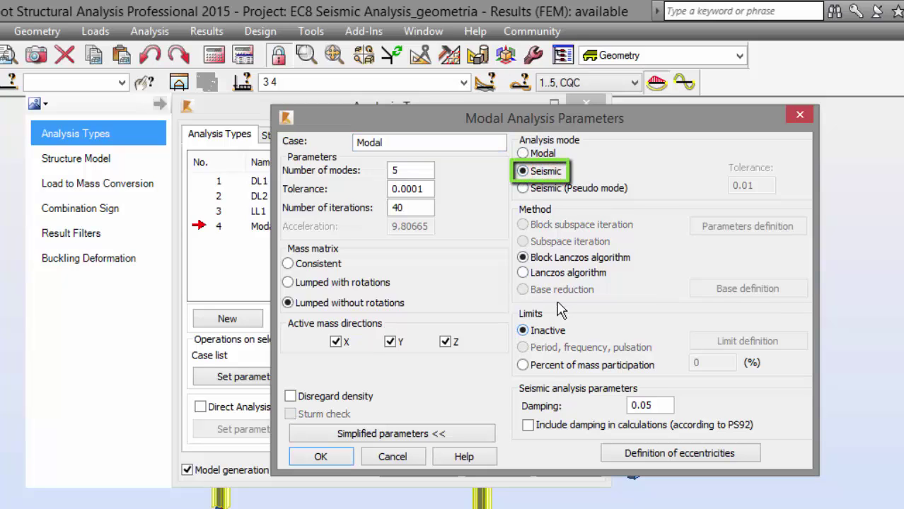
click(535, 365)
click(715, 367)
text(90)
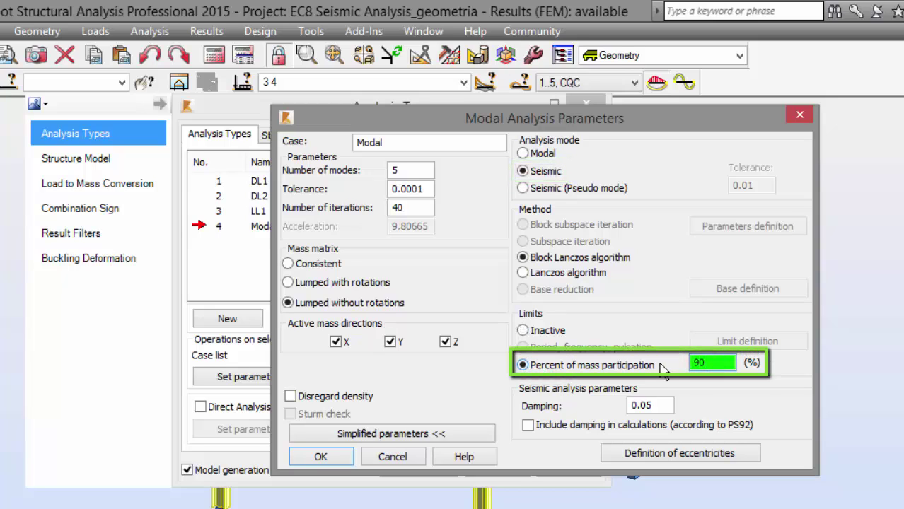
click(325, 456)
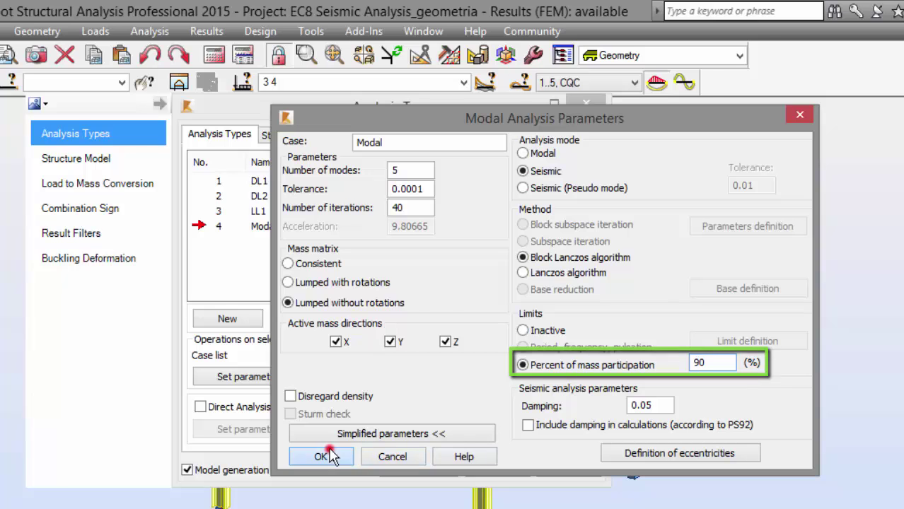
click(525, 397)
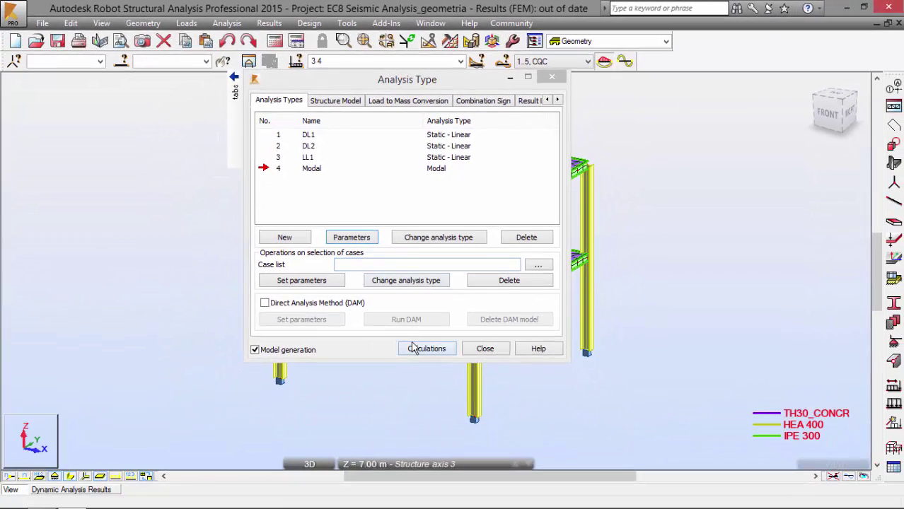
Step: Rerun the calculations, review the 7-mode results (99.91% UX, 99.99% UY), and close the table
click(412, 348)
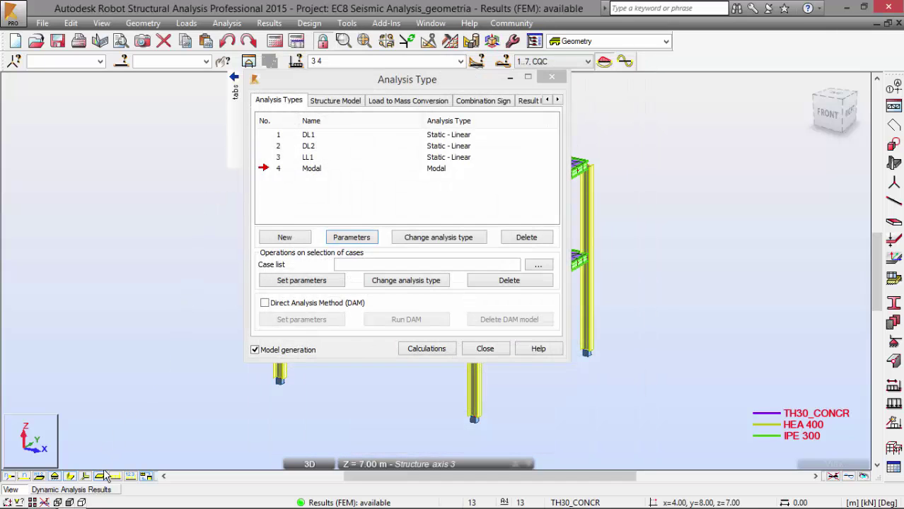
click(102, 489)
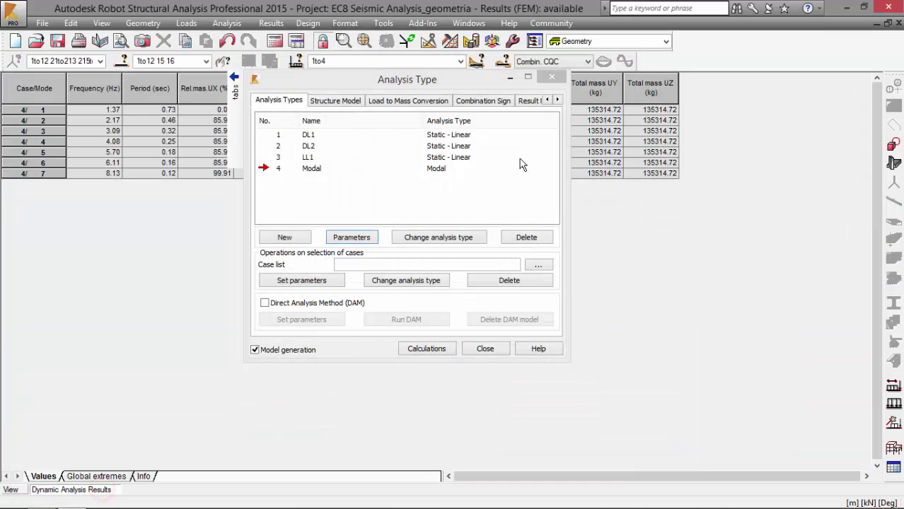
click(552, 77)
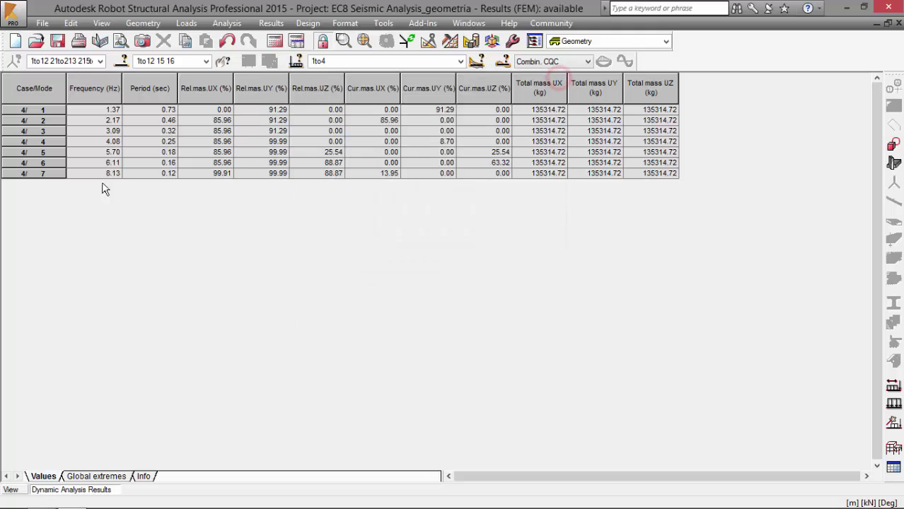
click(33, 174)
key(ctrl+a)
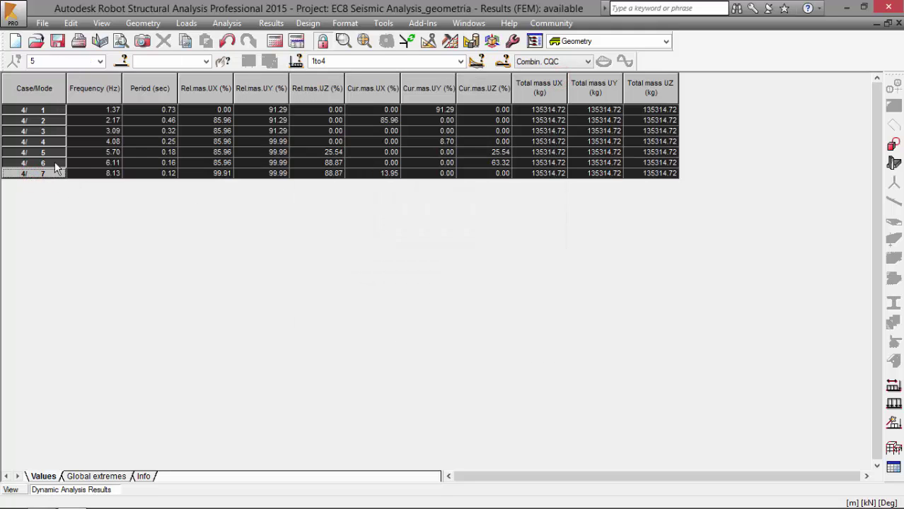
click(249, 265)
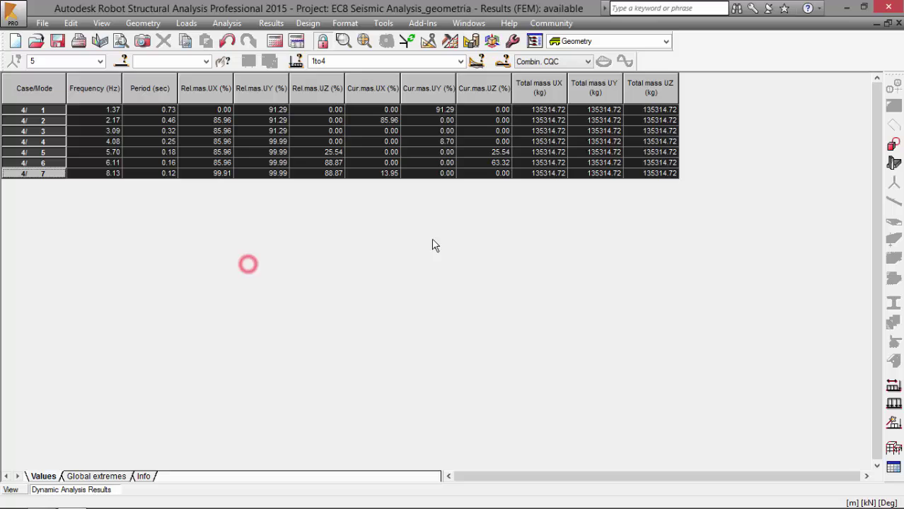
click(898, 25)
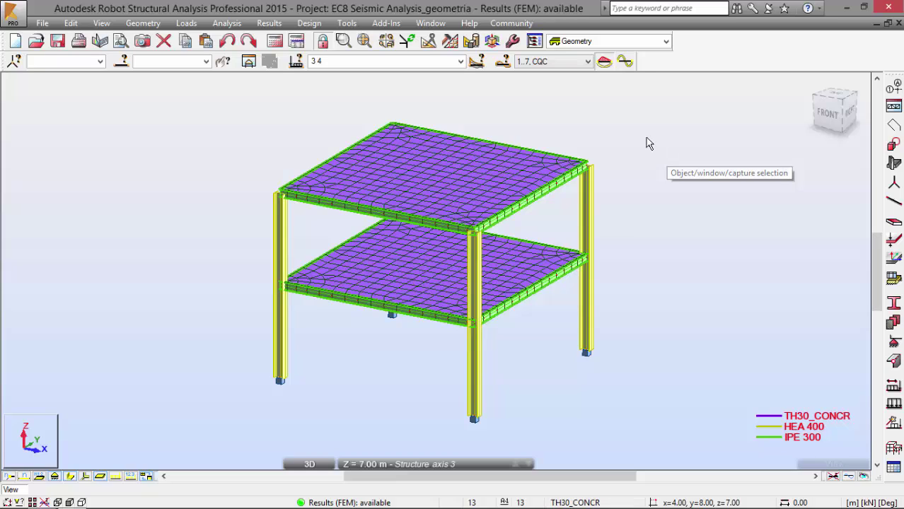
Step: Create a new Seismic EN 1998-1:2004 analysis case
click(226, 22)
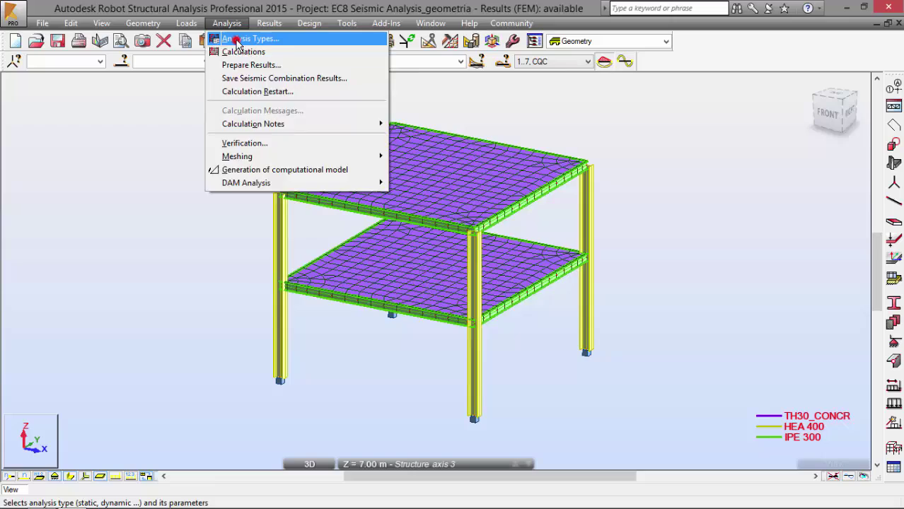
click(238, 39)
click(294, 235)
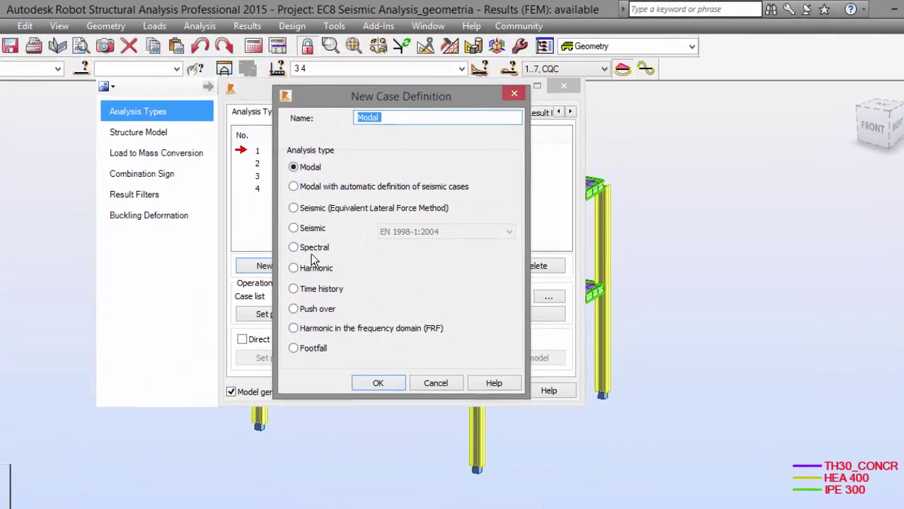
click(293, 228)
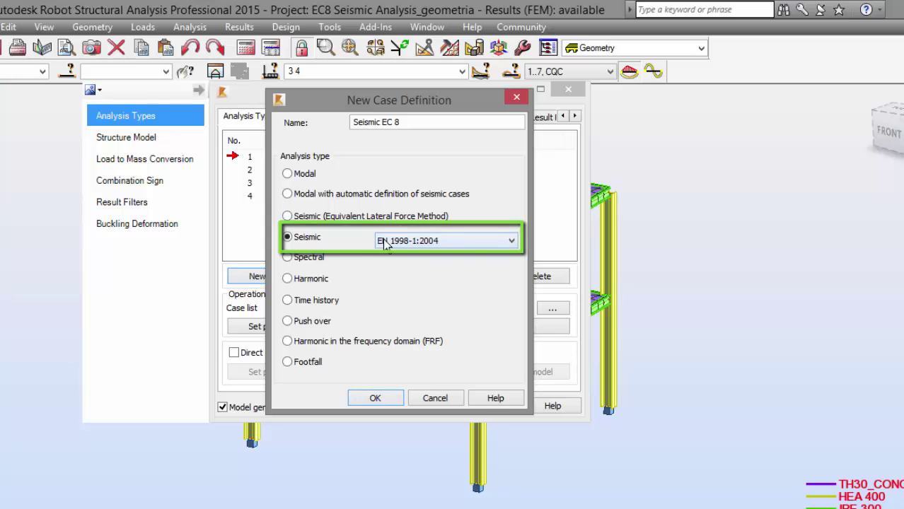
click(372, 398)
click(502, 345)
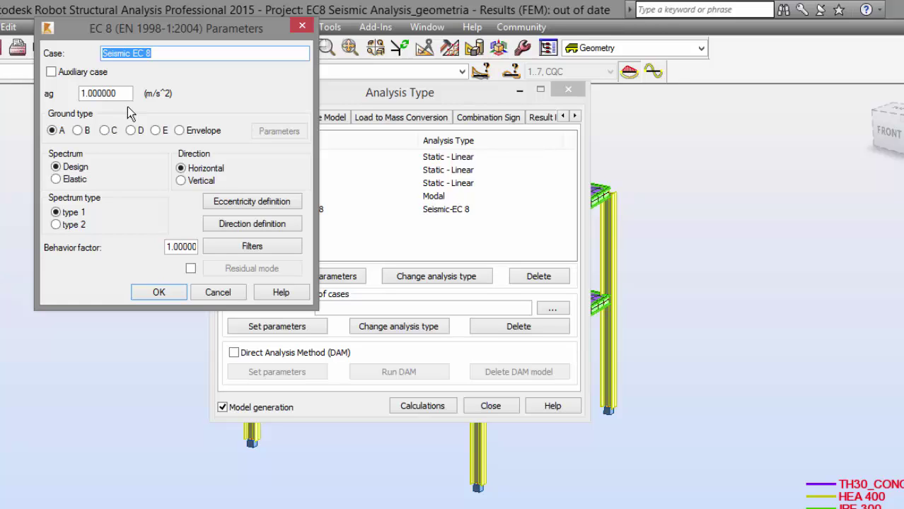
Step: Enable Newmark combination Groups 1, 2 and 3 and confirm the EC 8 parameters
click(220, 223)
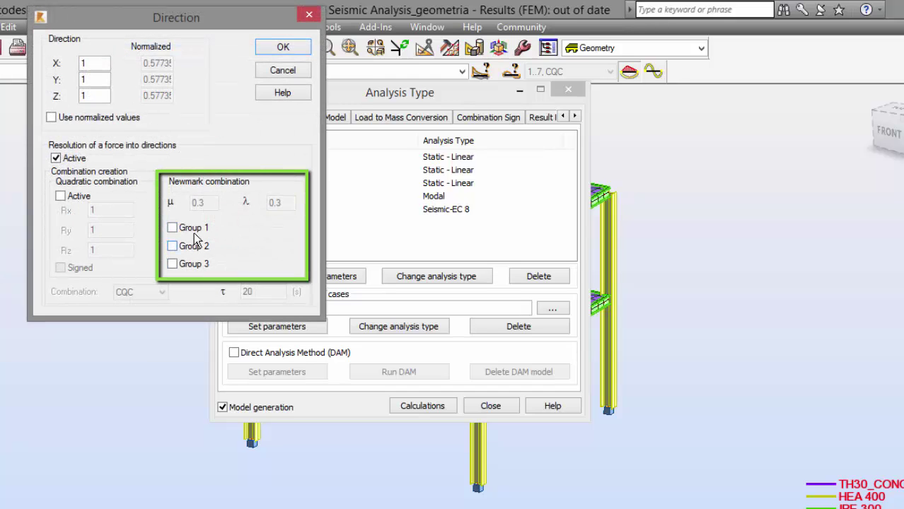
click(191, 232)
click(189, 248)
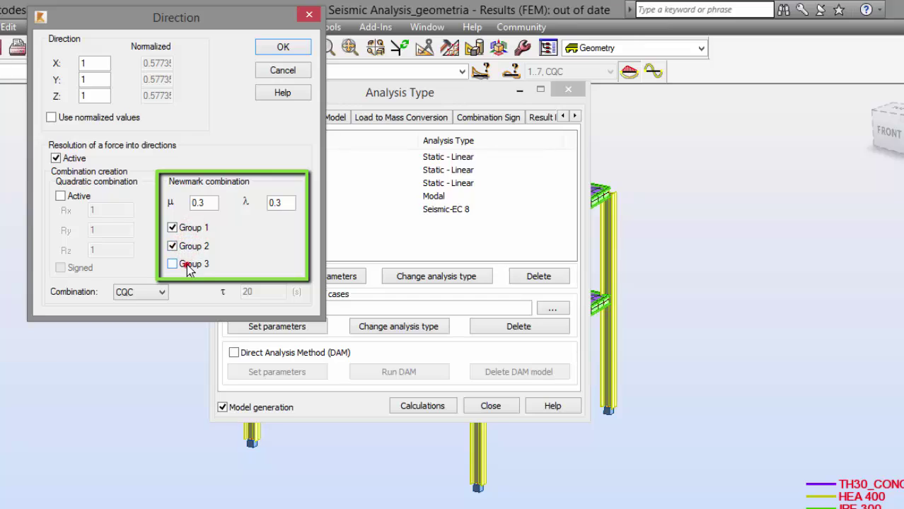
click(188, 265)
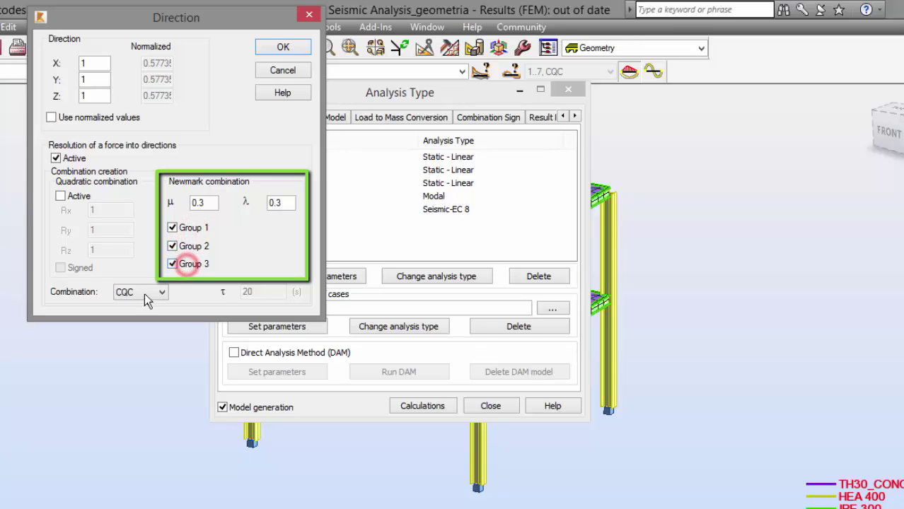
click(283, 47)
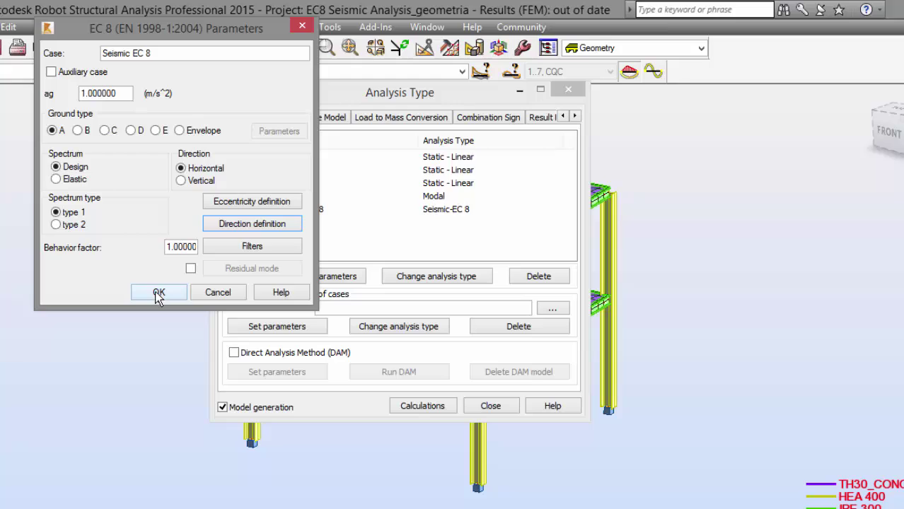
click(159, 293)
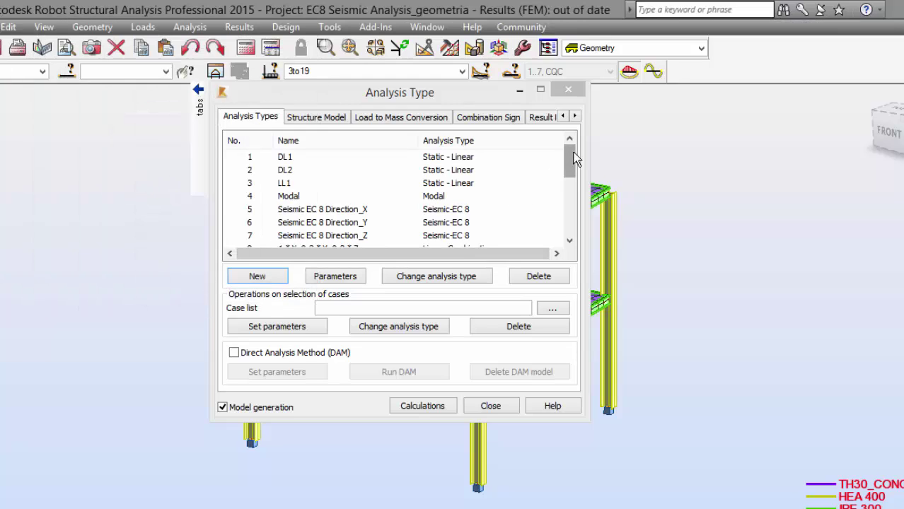
Step: Select the Direction_Y and Direction_Z seismic cases, run the calculations, and close the dialog
drag(572, 157, 573, 168)
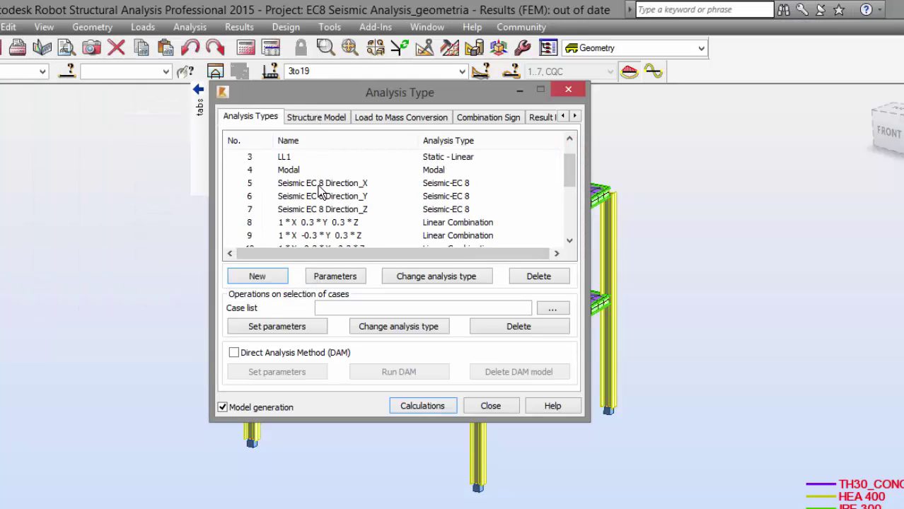
click(248, 196)
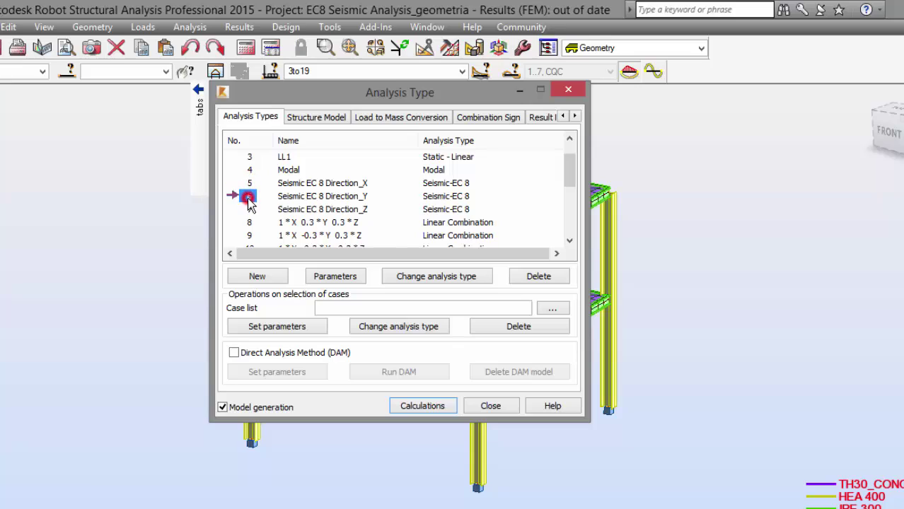
click(249, 209)
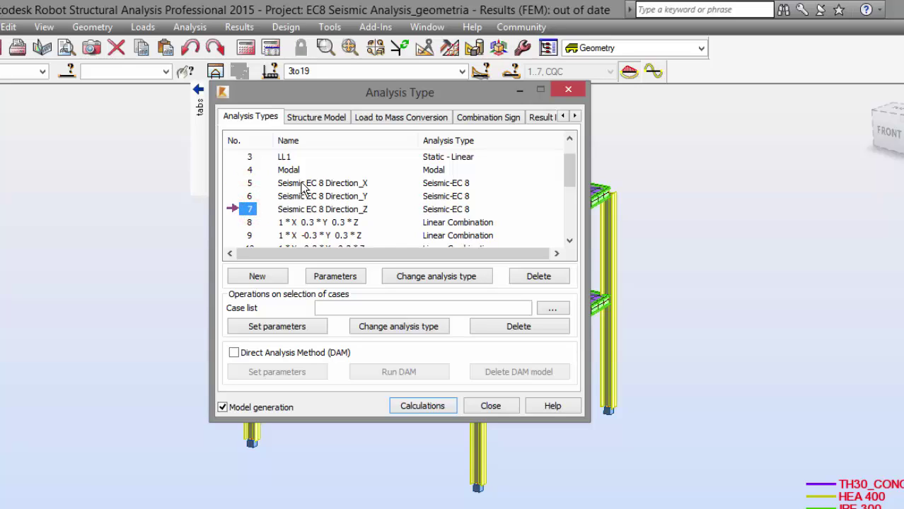
mouse_move(570, 178)
mouse_down()
mouse_move(575, 193)
mouse_move(571, 173)
mouse_up()
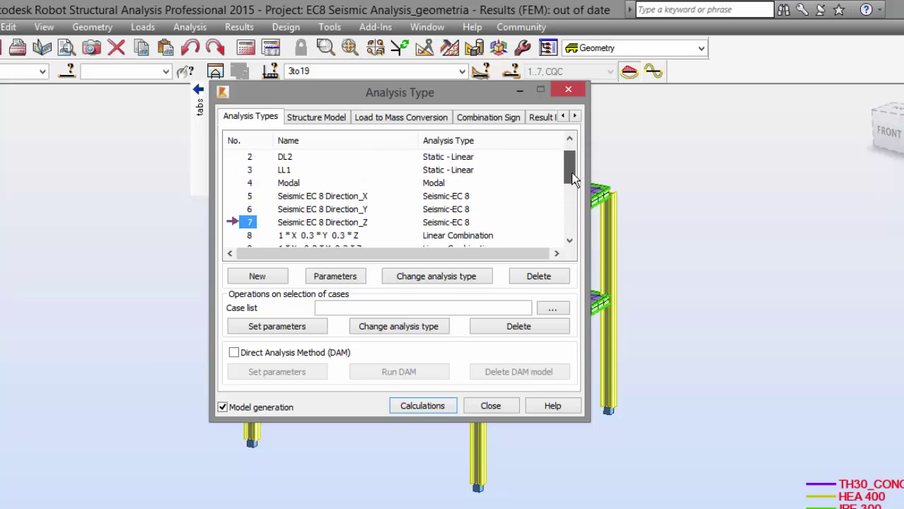
click(401, 406)
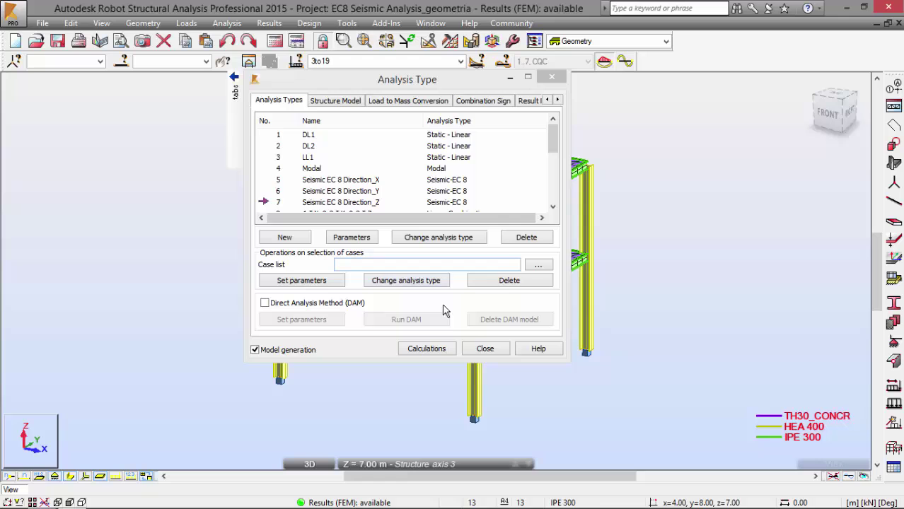
click(474, 348)
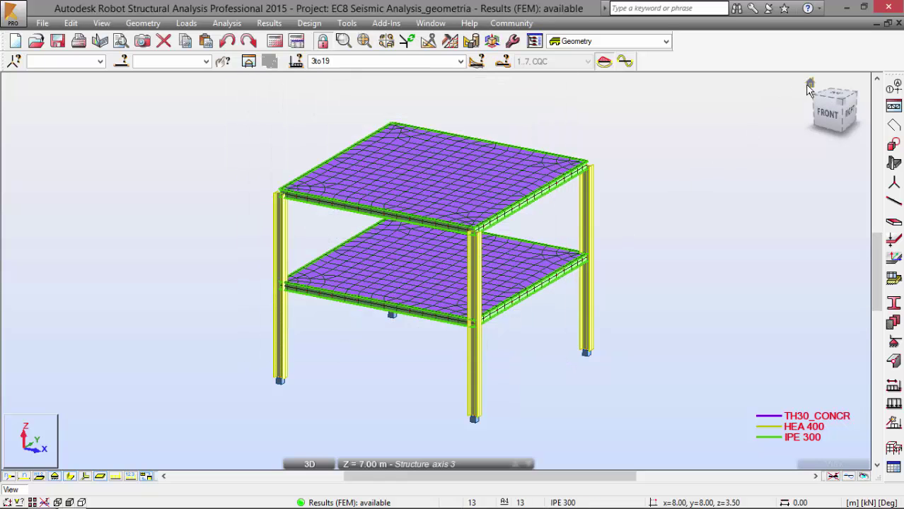
click(186, 22)
click(201, 109)
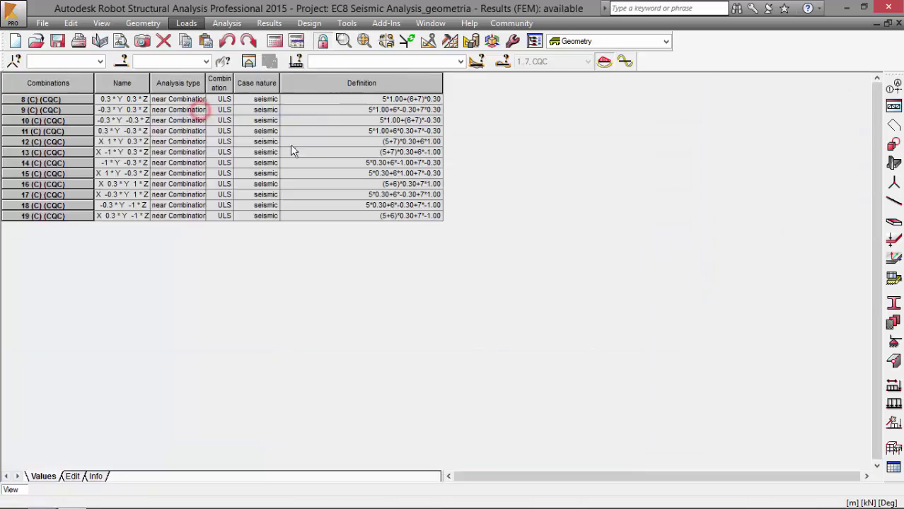
right_click(136, 84)
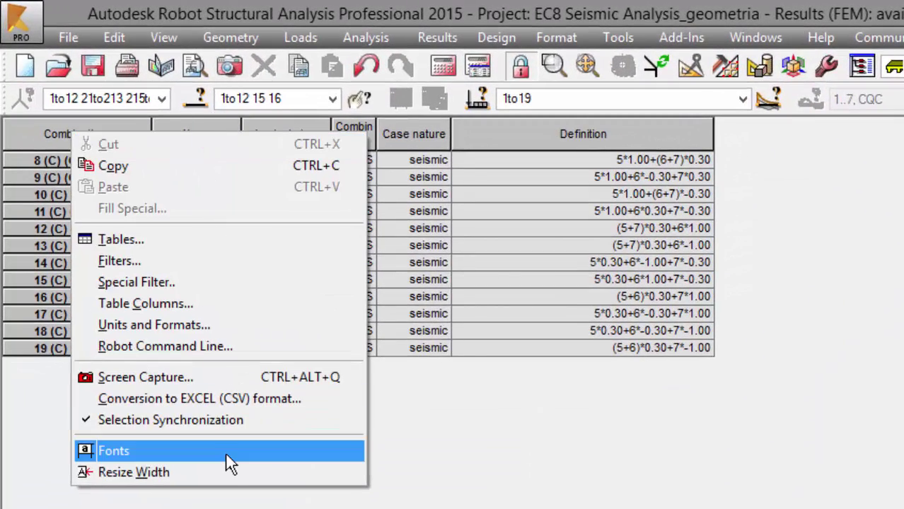
click(226, 468)
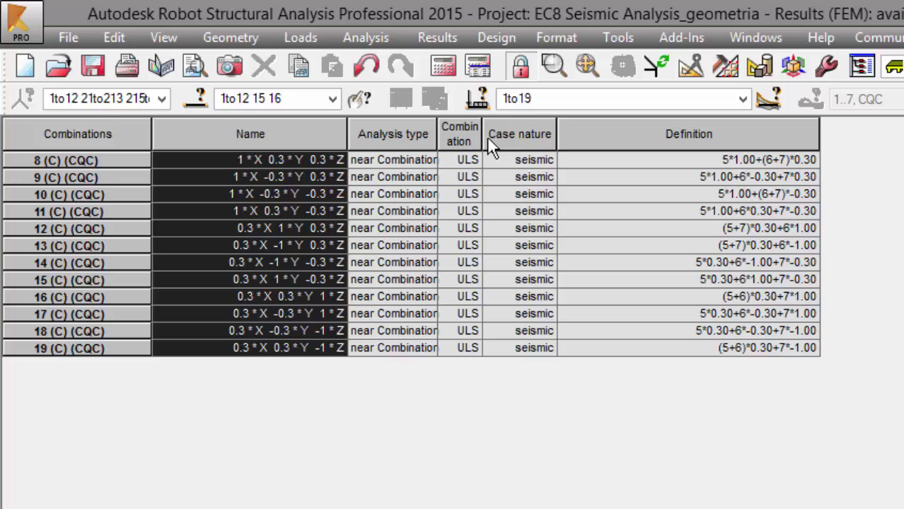
drag(557, 136, 580, 133)
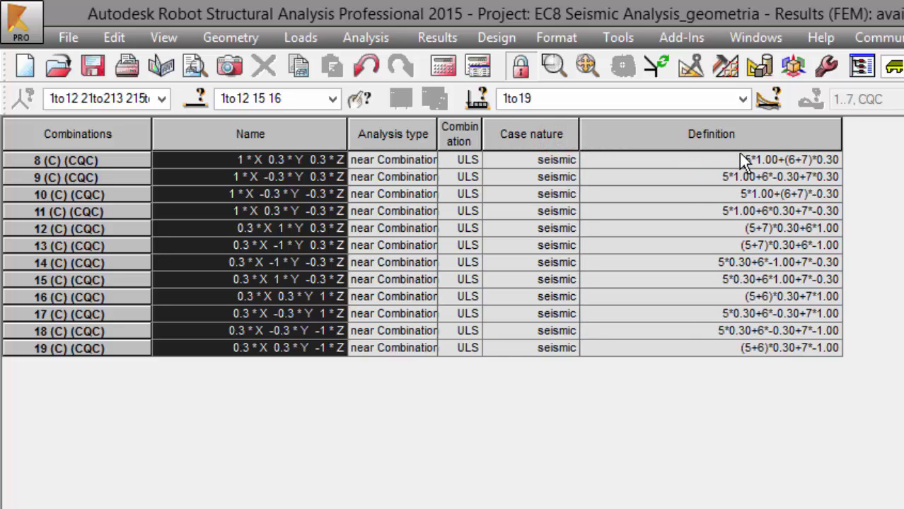
click(715, 158)
mouse_move(714, 157)
mouse_down()
mouse_move(716, 343)
mouse_move(706, 351)
mouse_up()
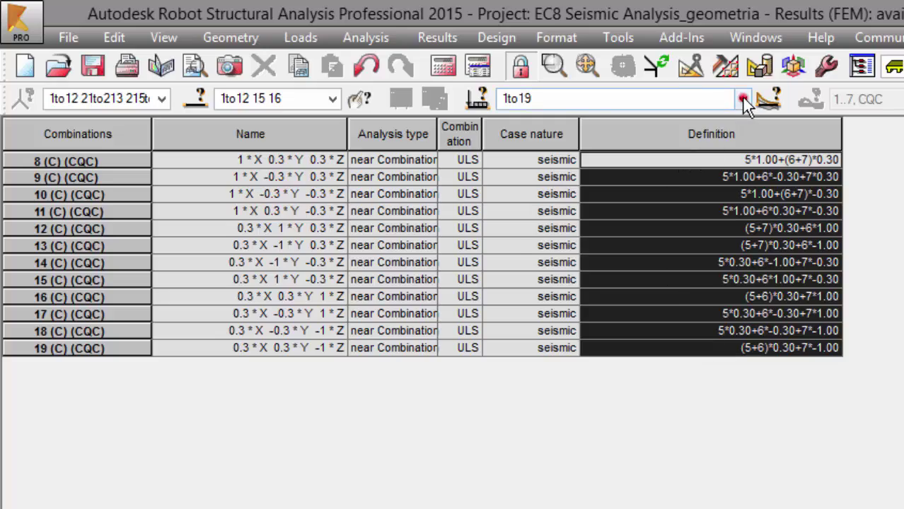
click(742, 98)
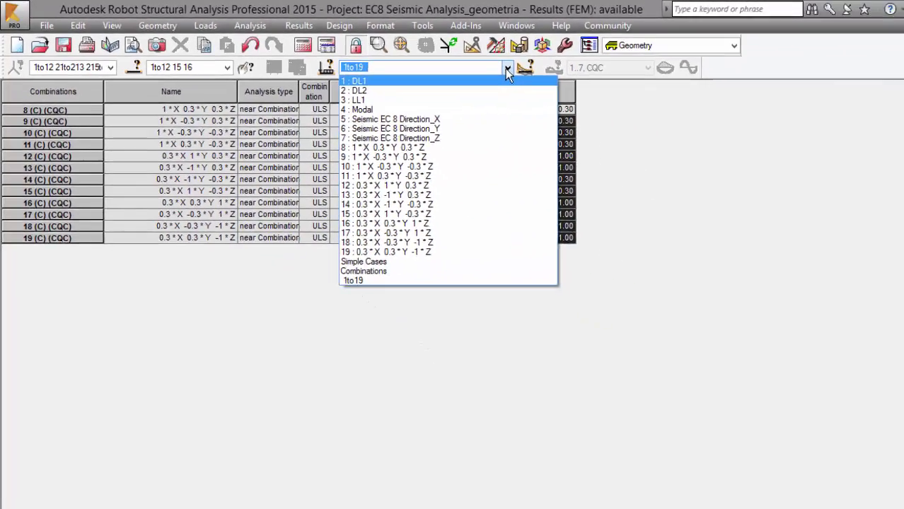
click(460, 61)
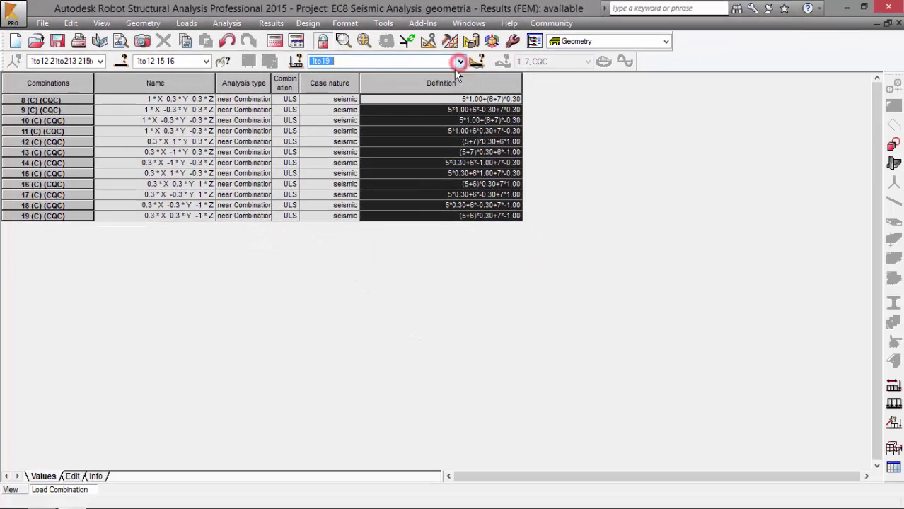
click(401, 244)
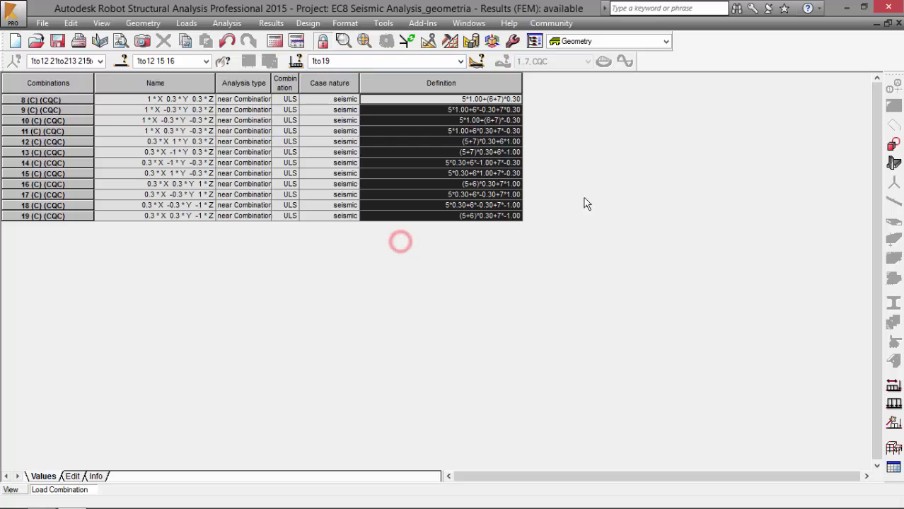
click(897, 24)
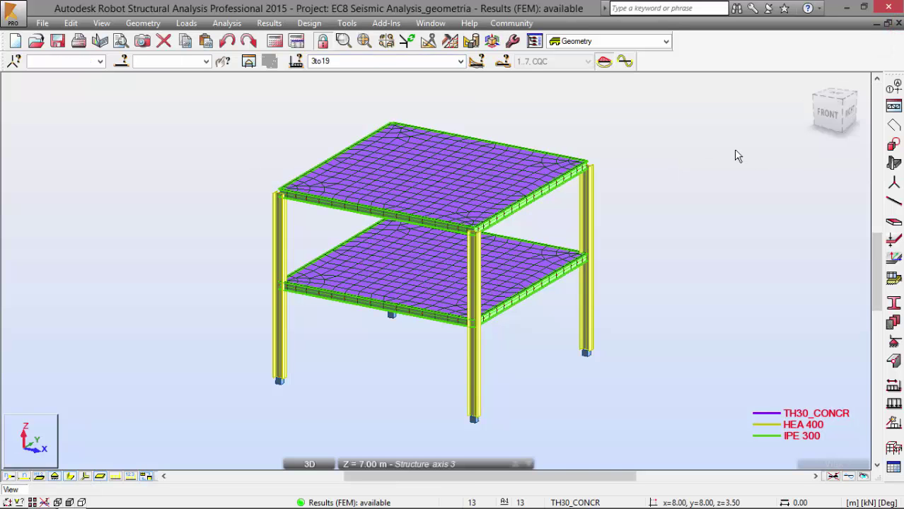